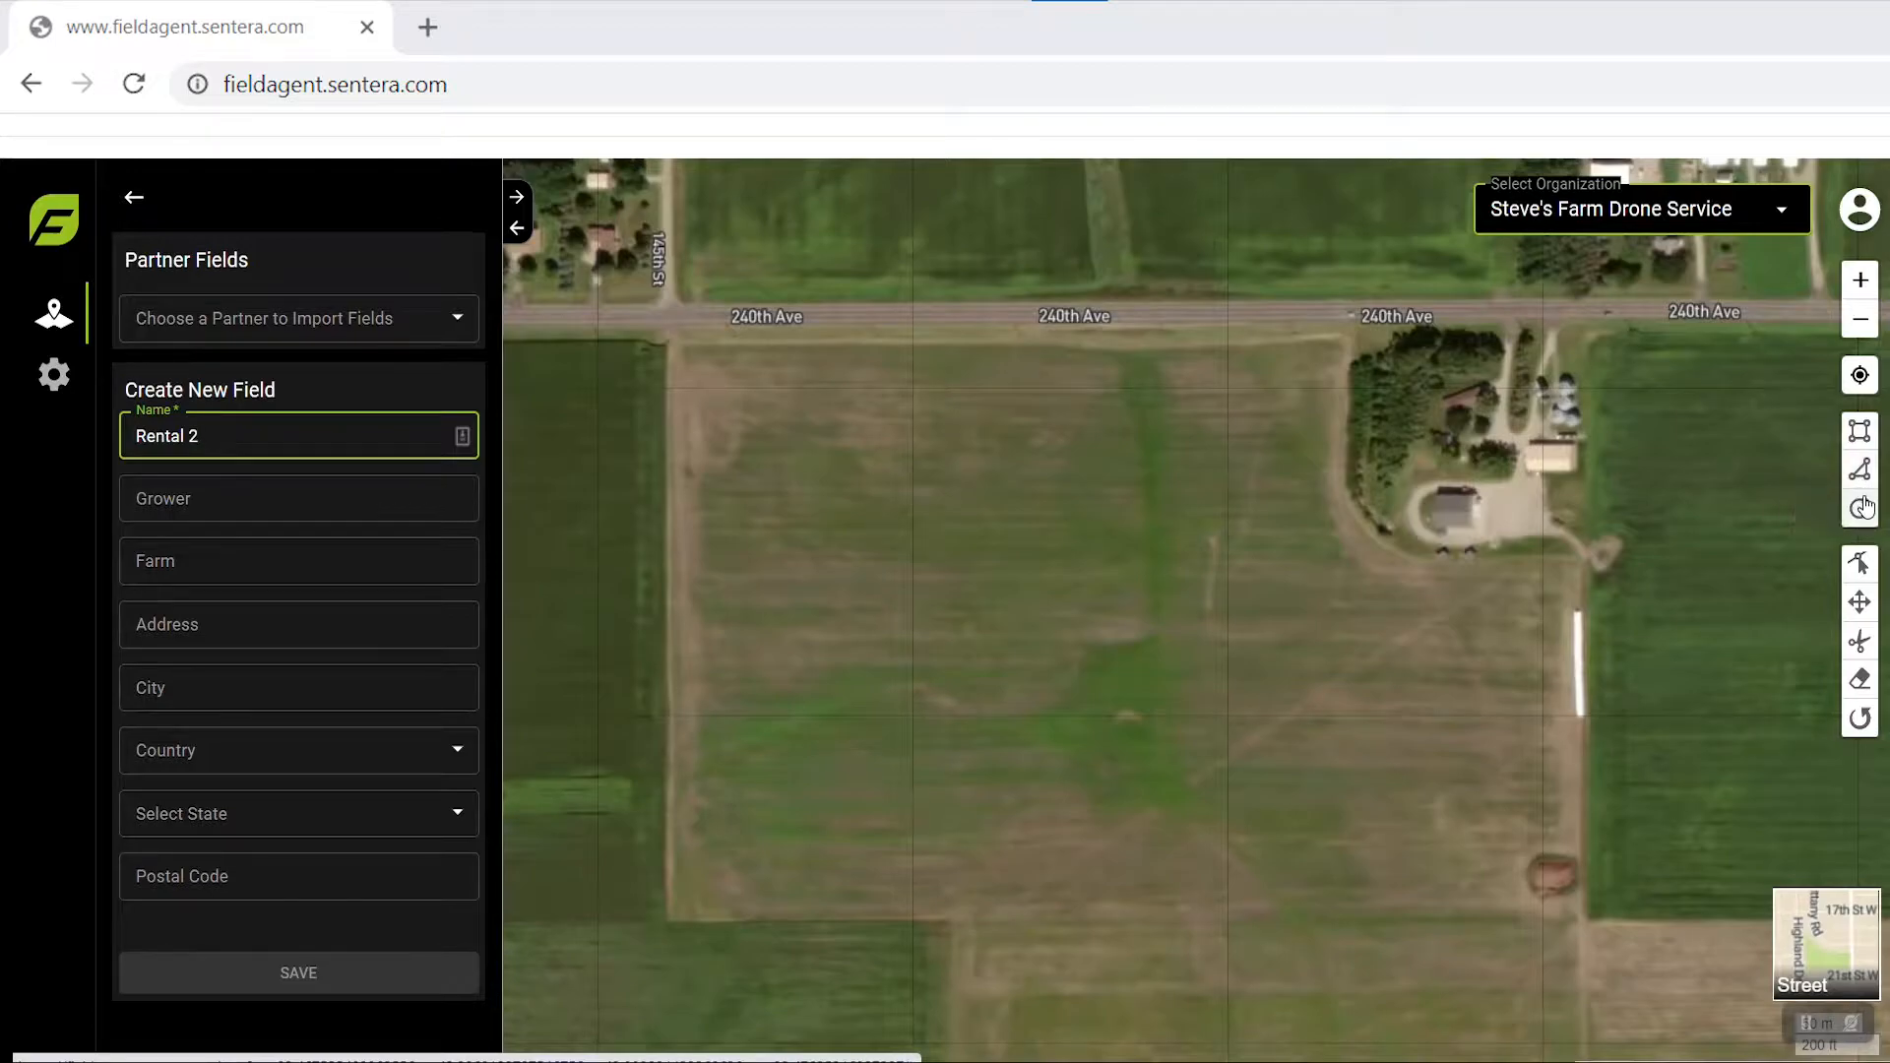
# Trace the Rental 2 boundary as a polygon around the brown field south of 240th Ave, excluding the farmstead, and save the field
pyautogui.click(1861, 474)
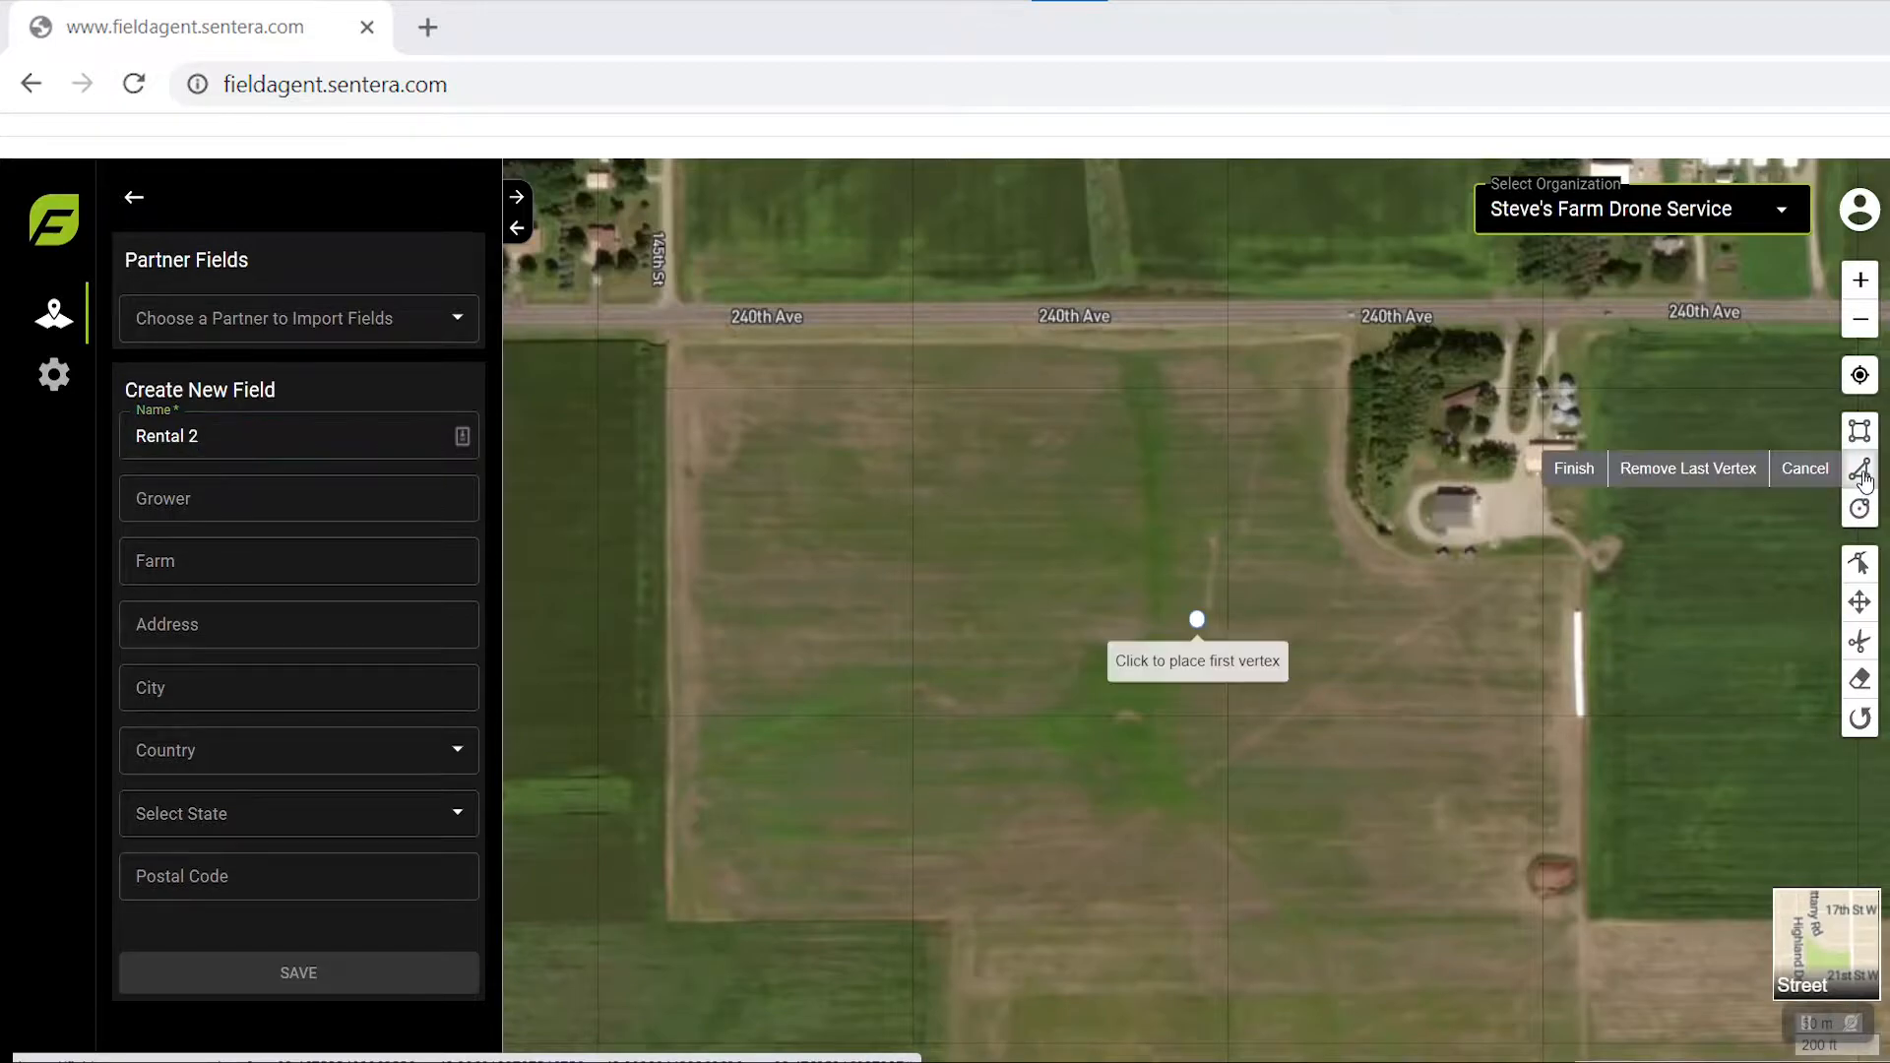
pyautogui.click(679, 347)
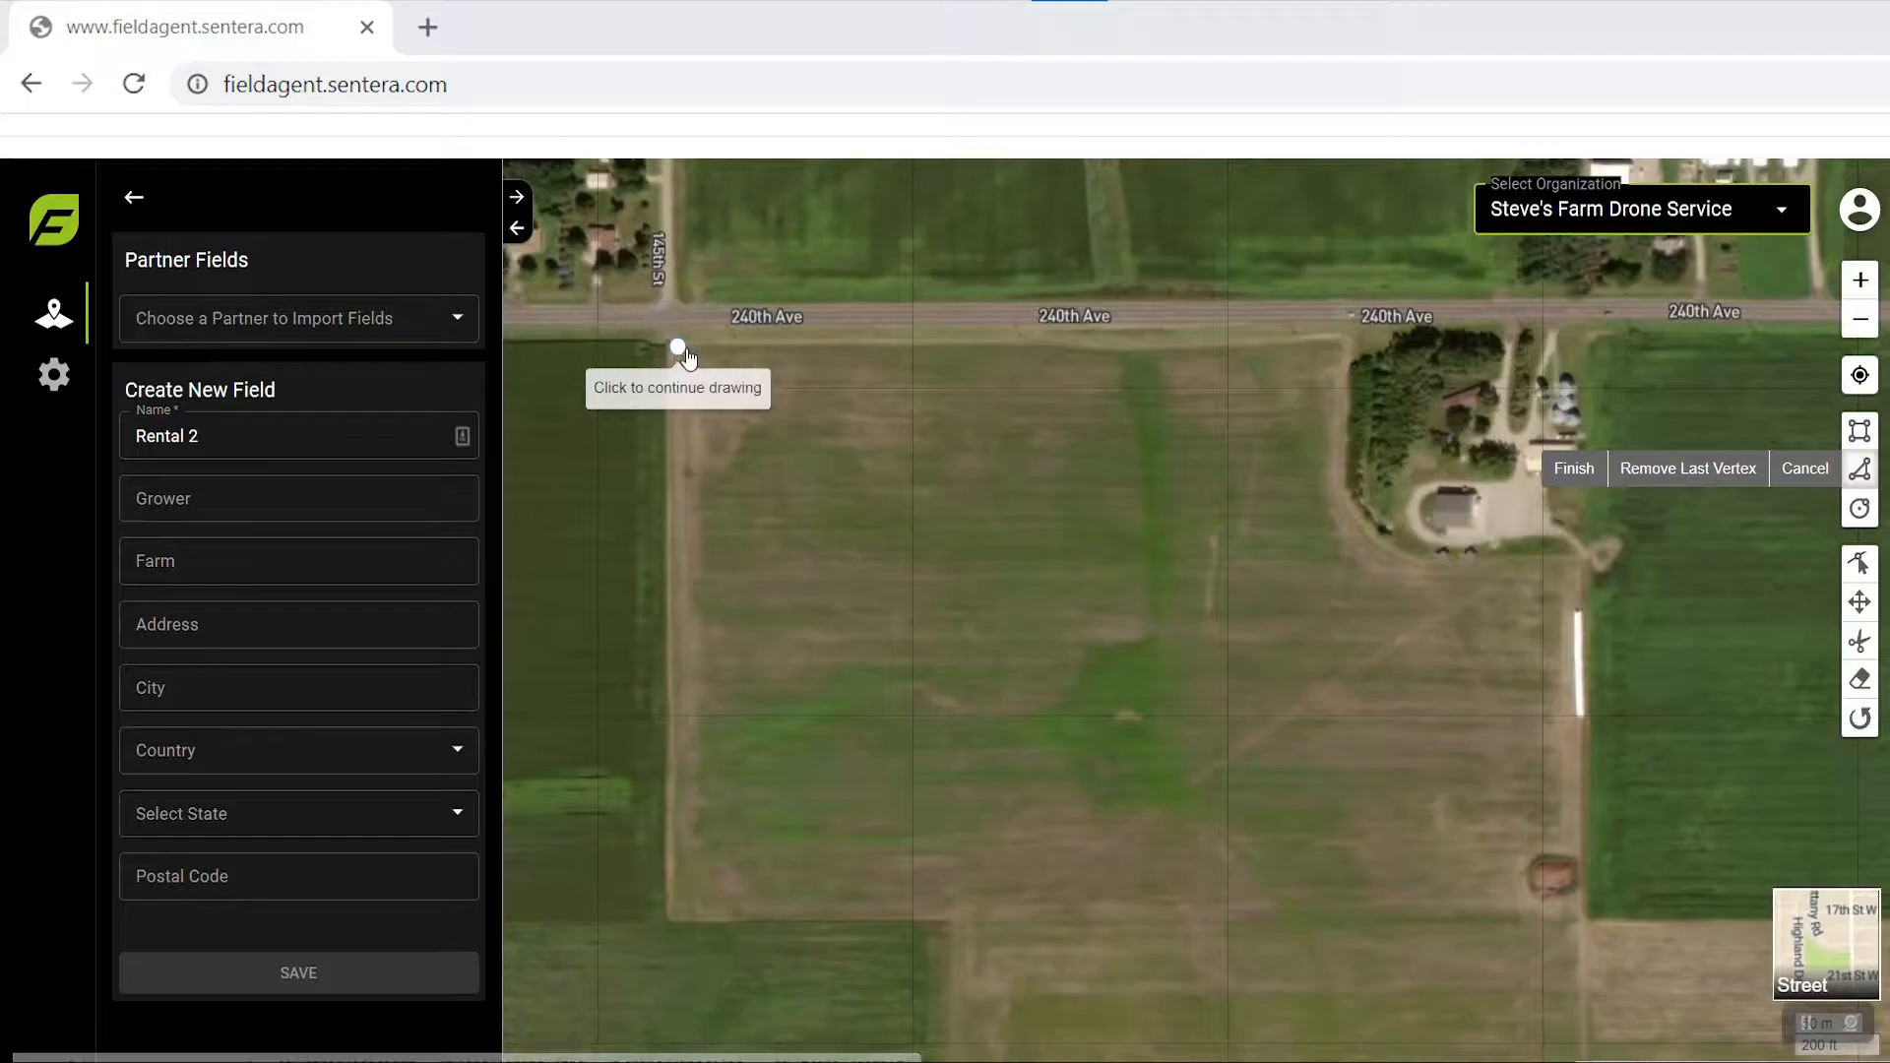
pyautogui.click(1346, 334)
pyautogui.click(1340, 445)
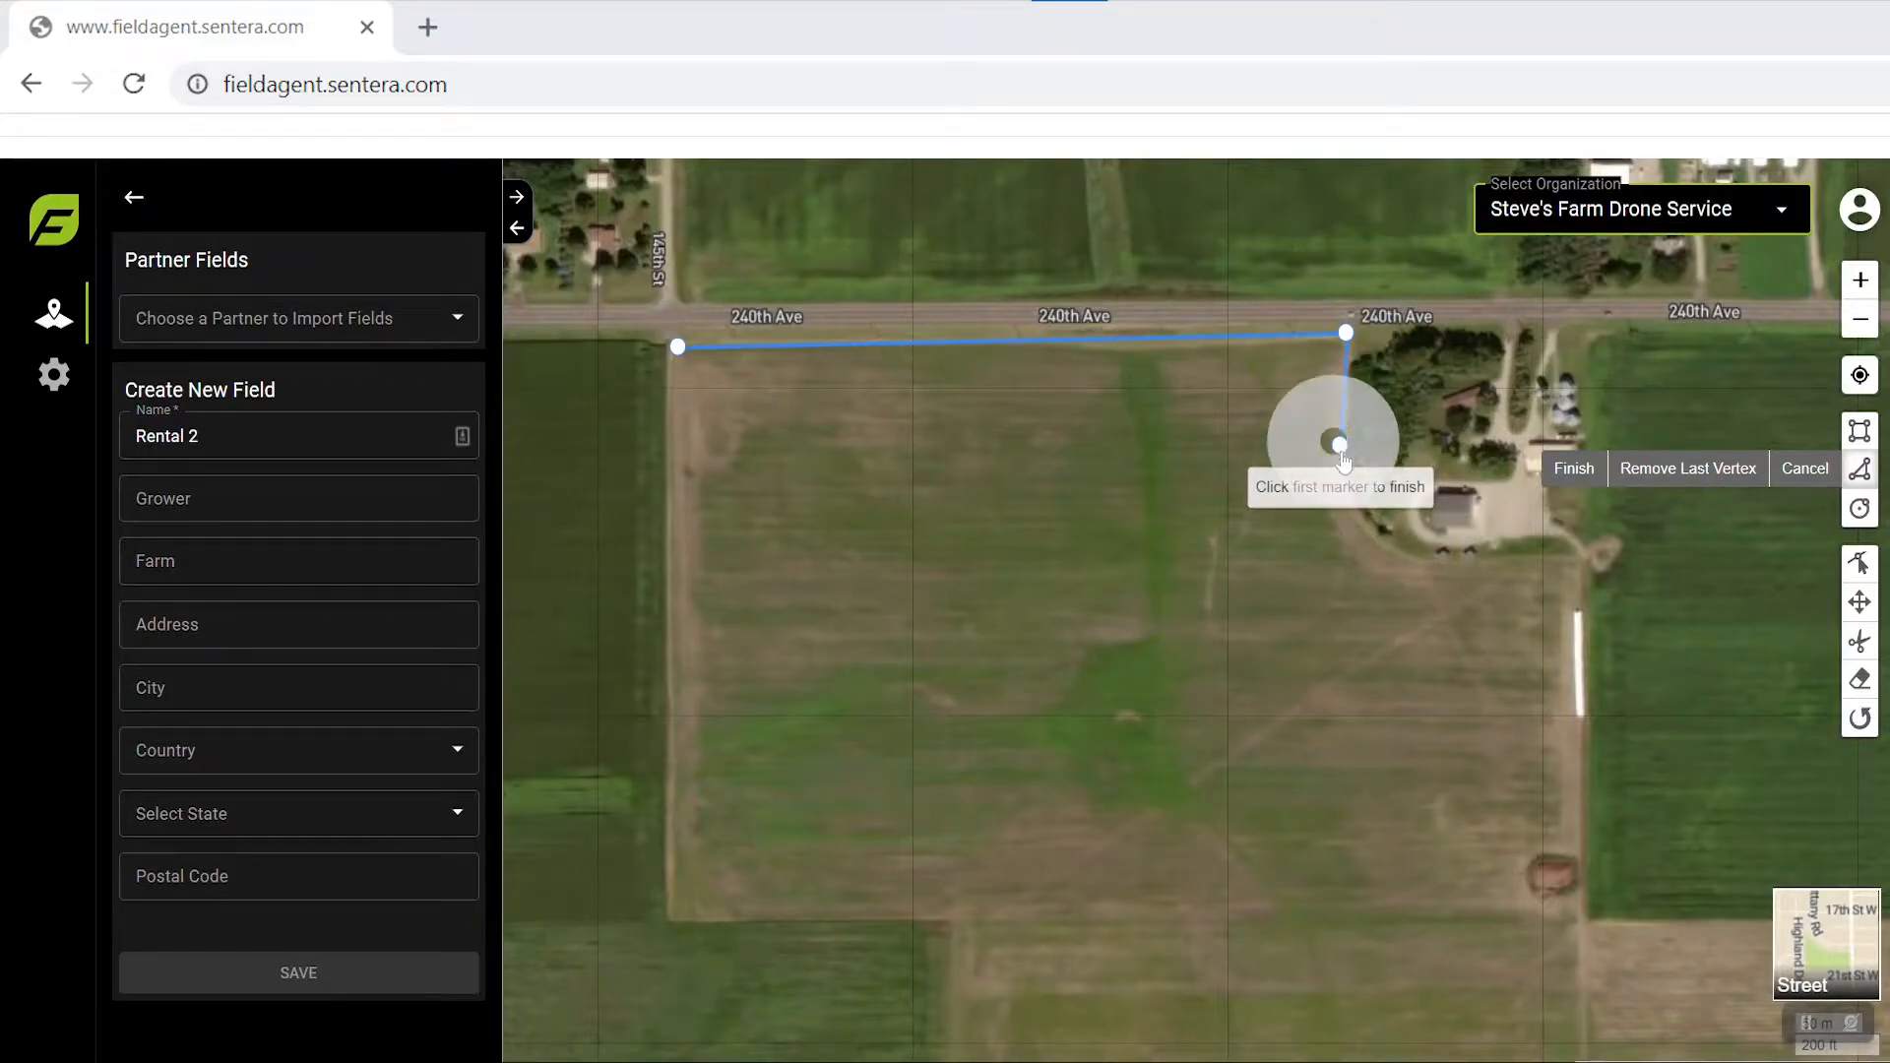
pyautogui.click(1346, 533)
pyautogui.click(1380, 548)
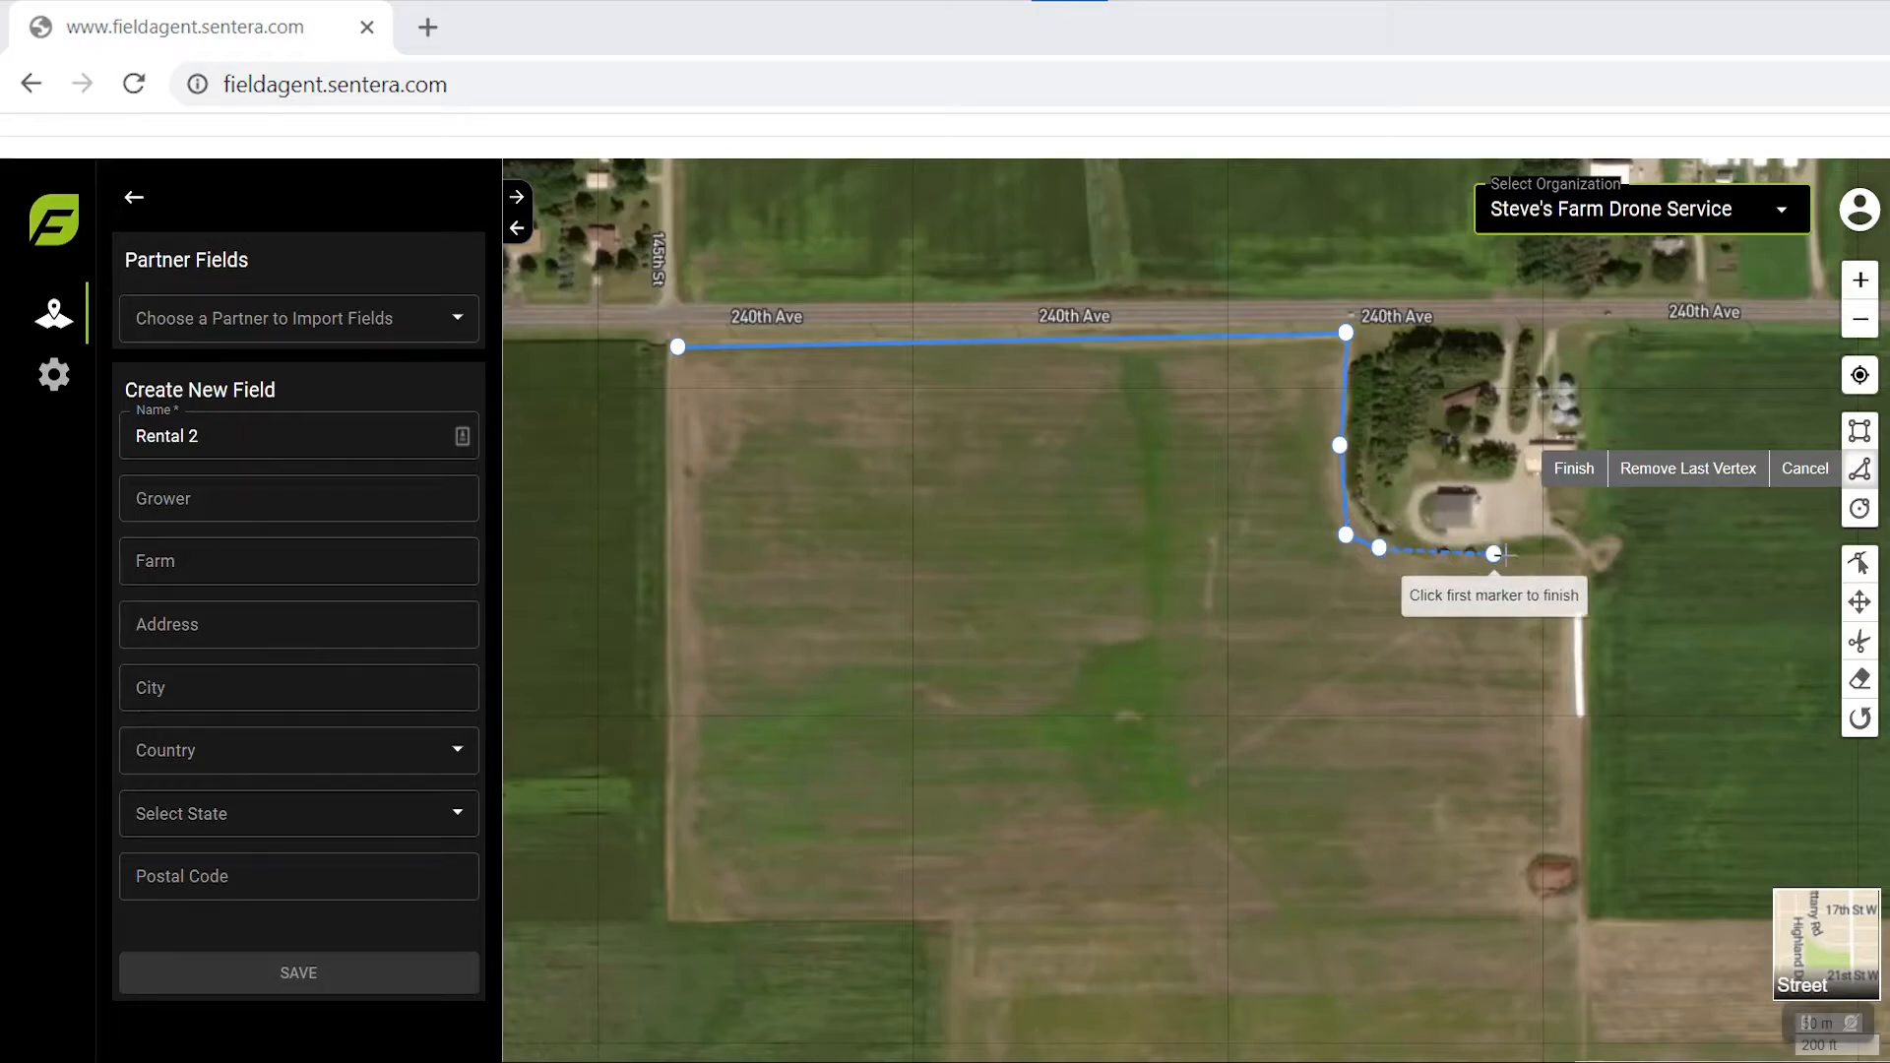
pyautogui.click(1577, 557)
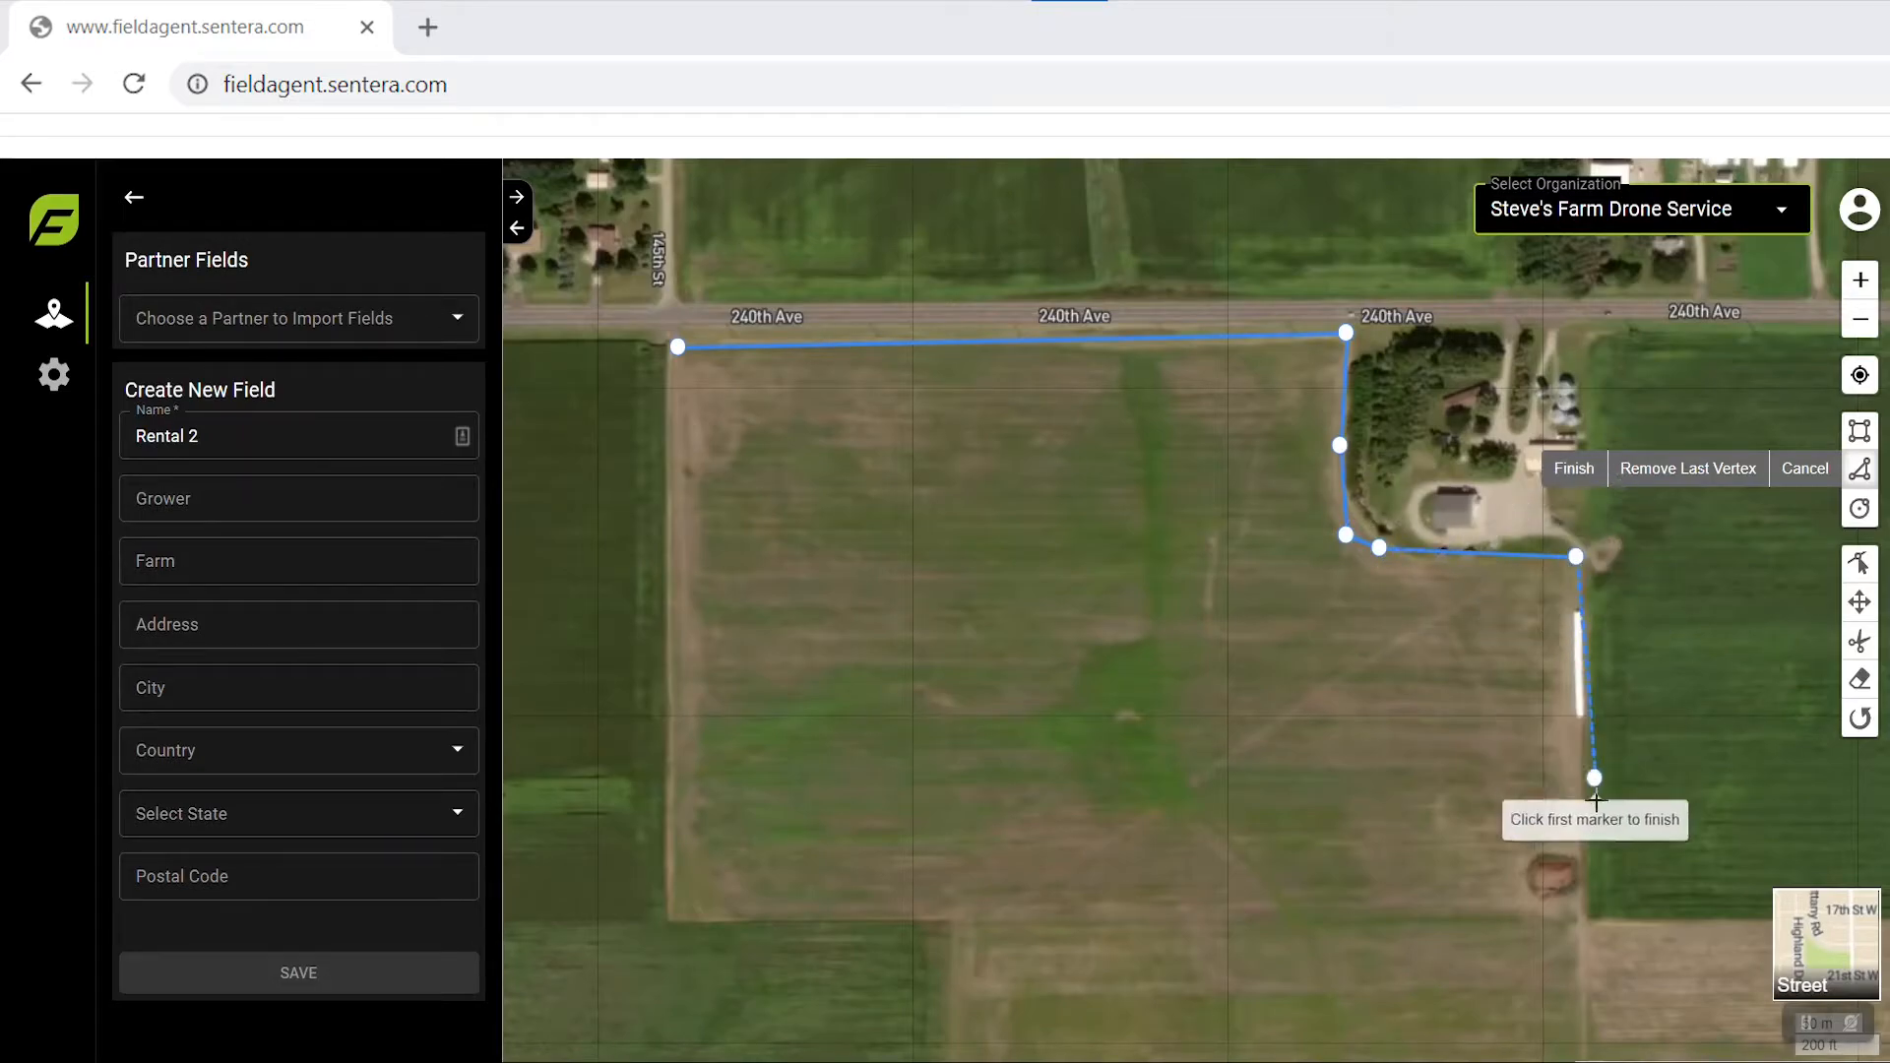
pyautogui.click(1582, 921)
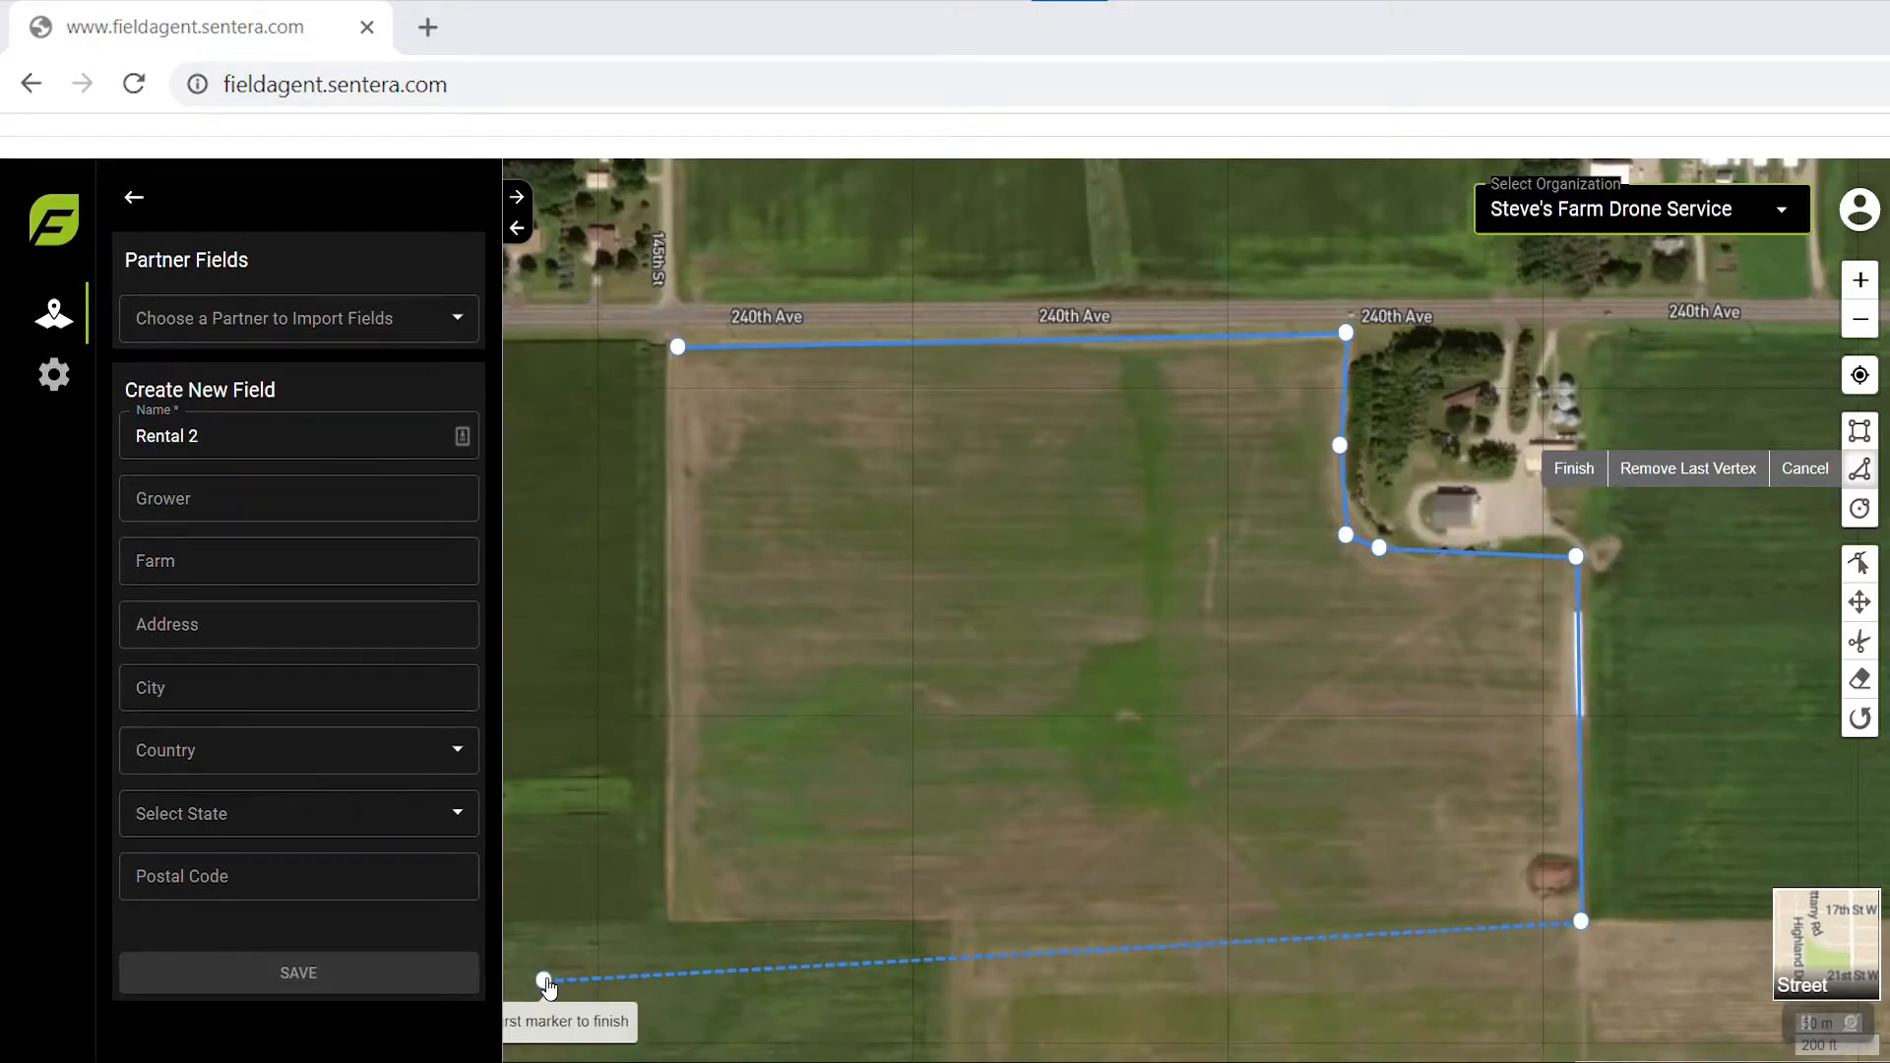
pyautogui.click(671, 926)
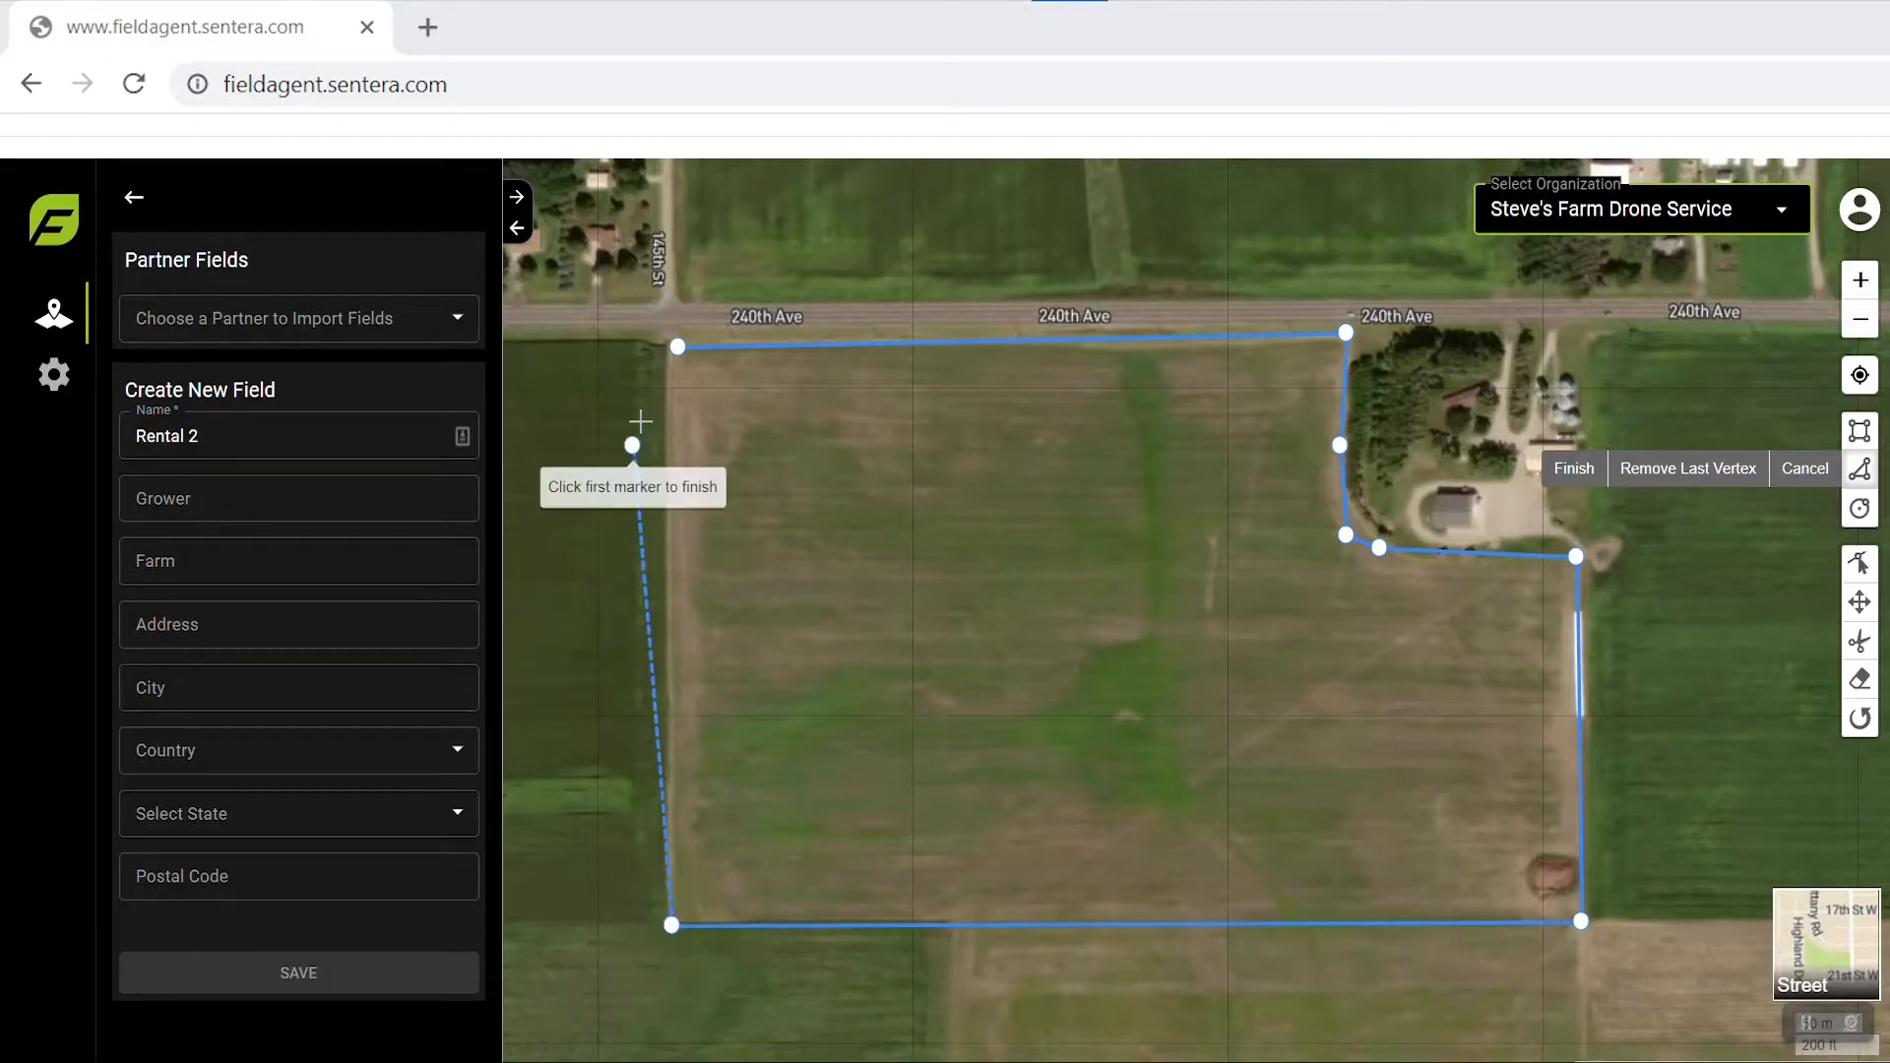
pyautogui.click(677, 348)
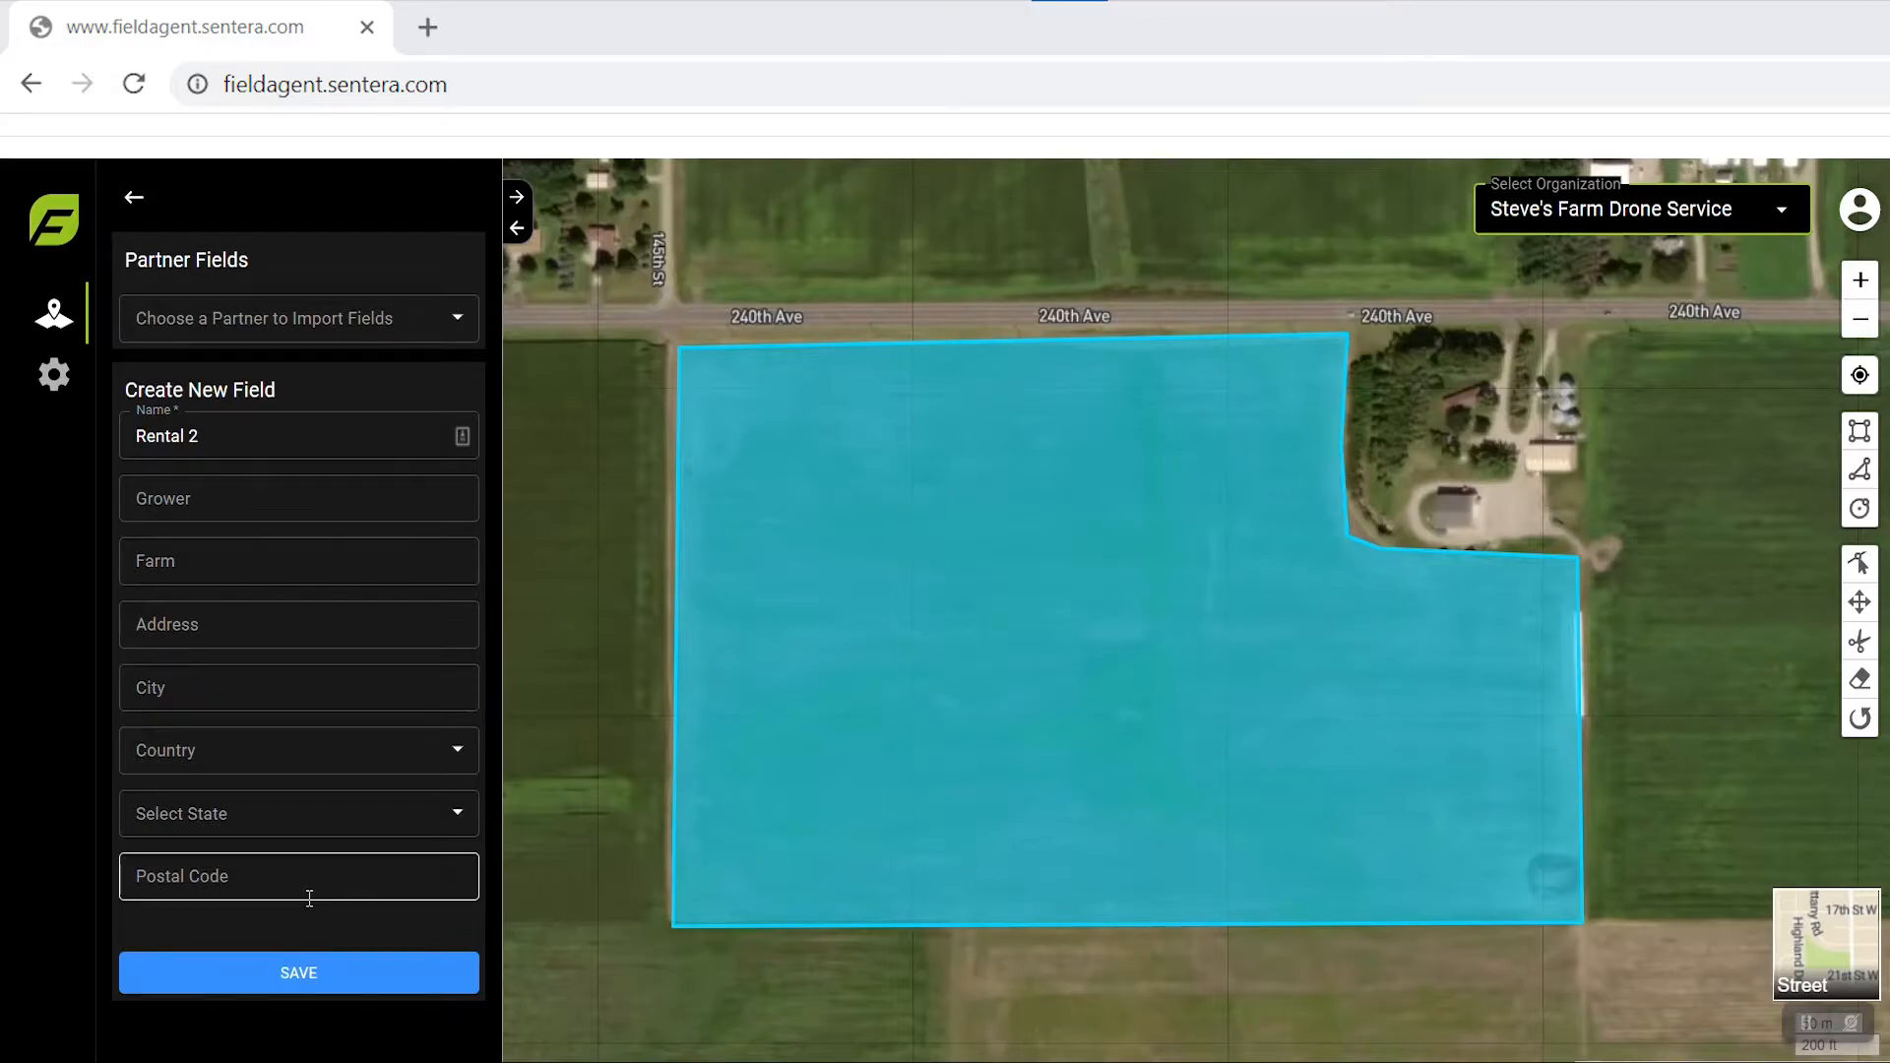
pyautogui.click(462, 994)
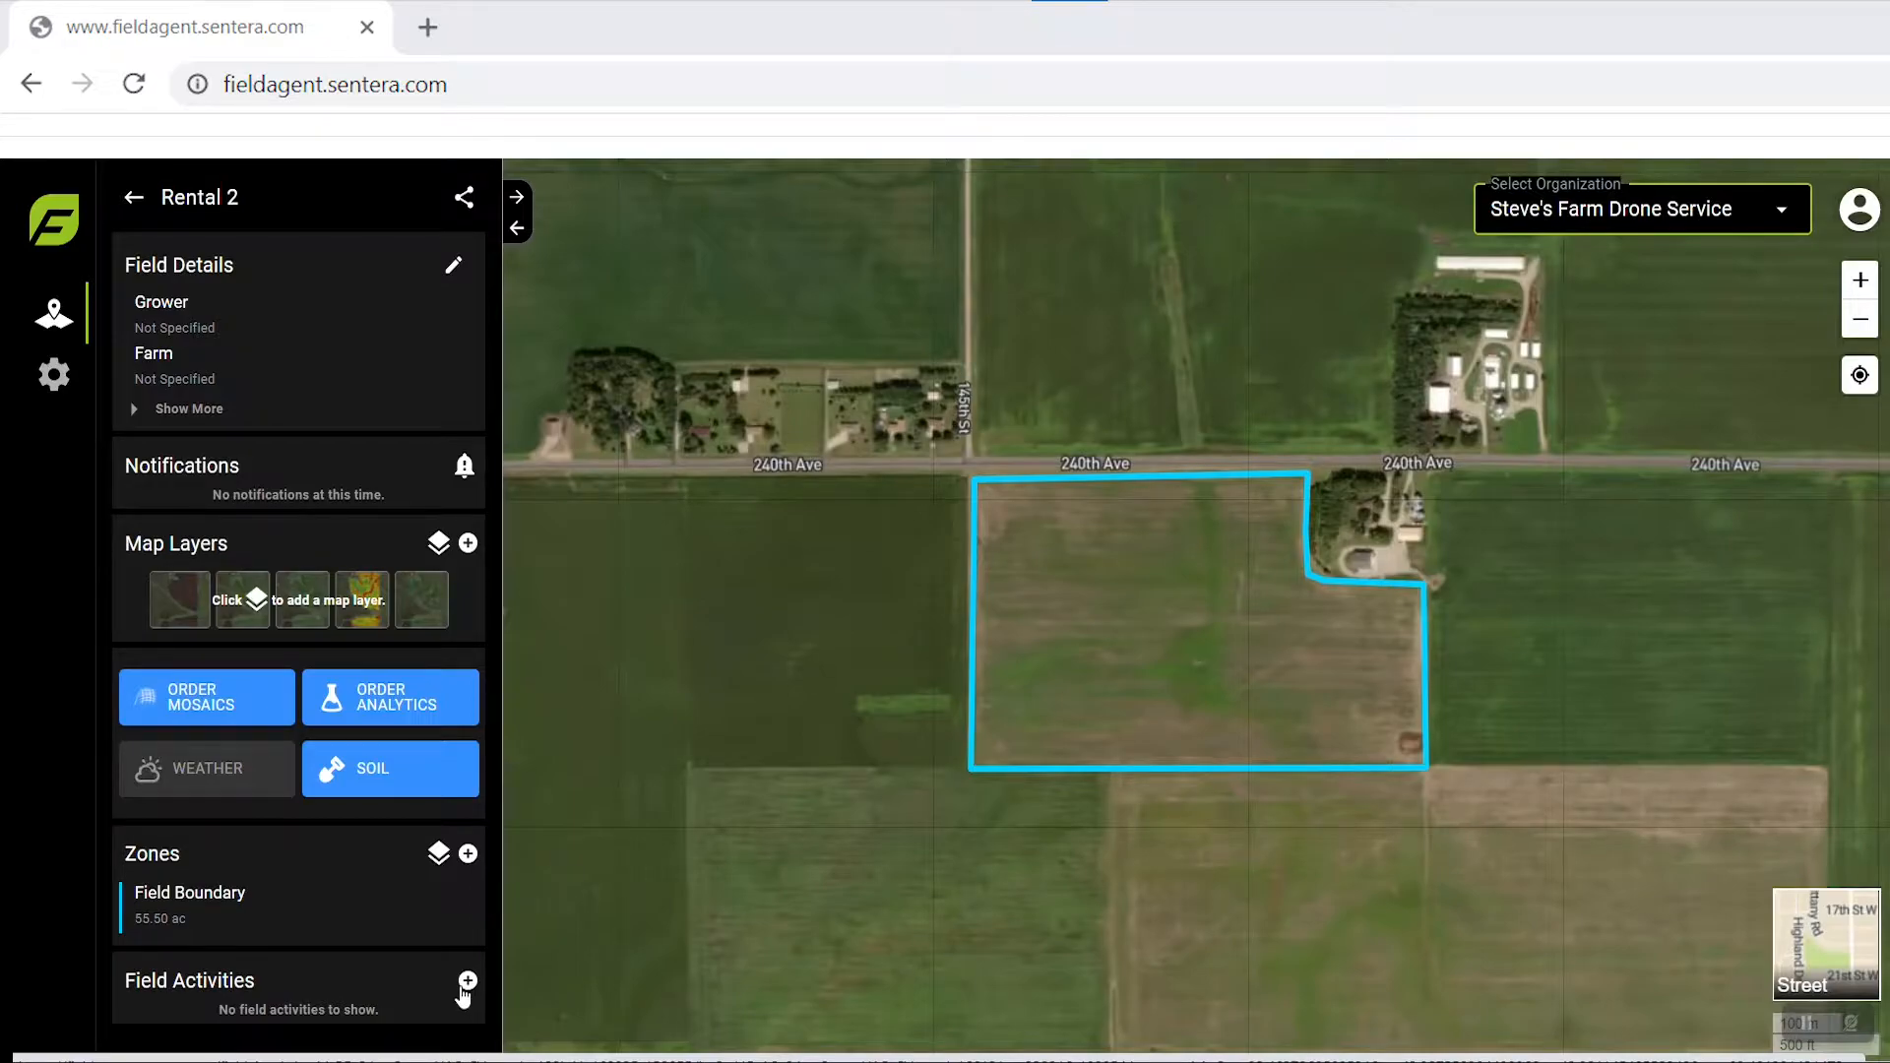
# Reshape the Rental 2 boundary by moving its northwest corner and a vertex beside the farmstead, and add a vertex along the south edge
pyautogui.click(329, 936)
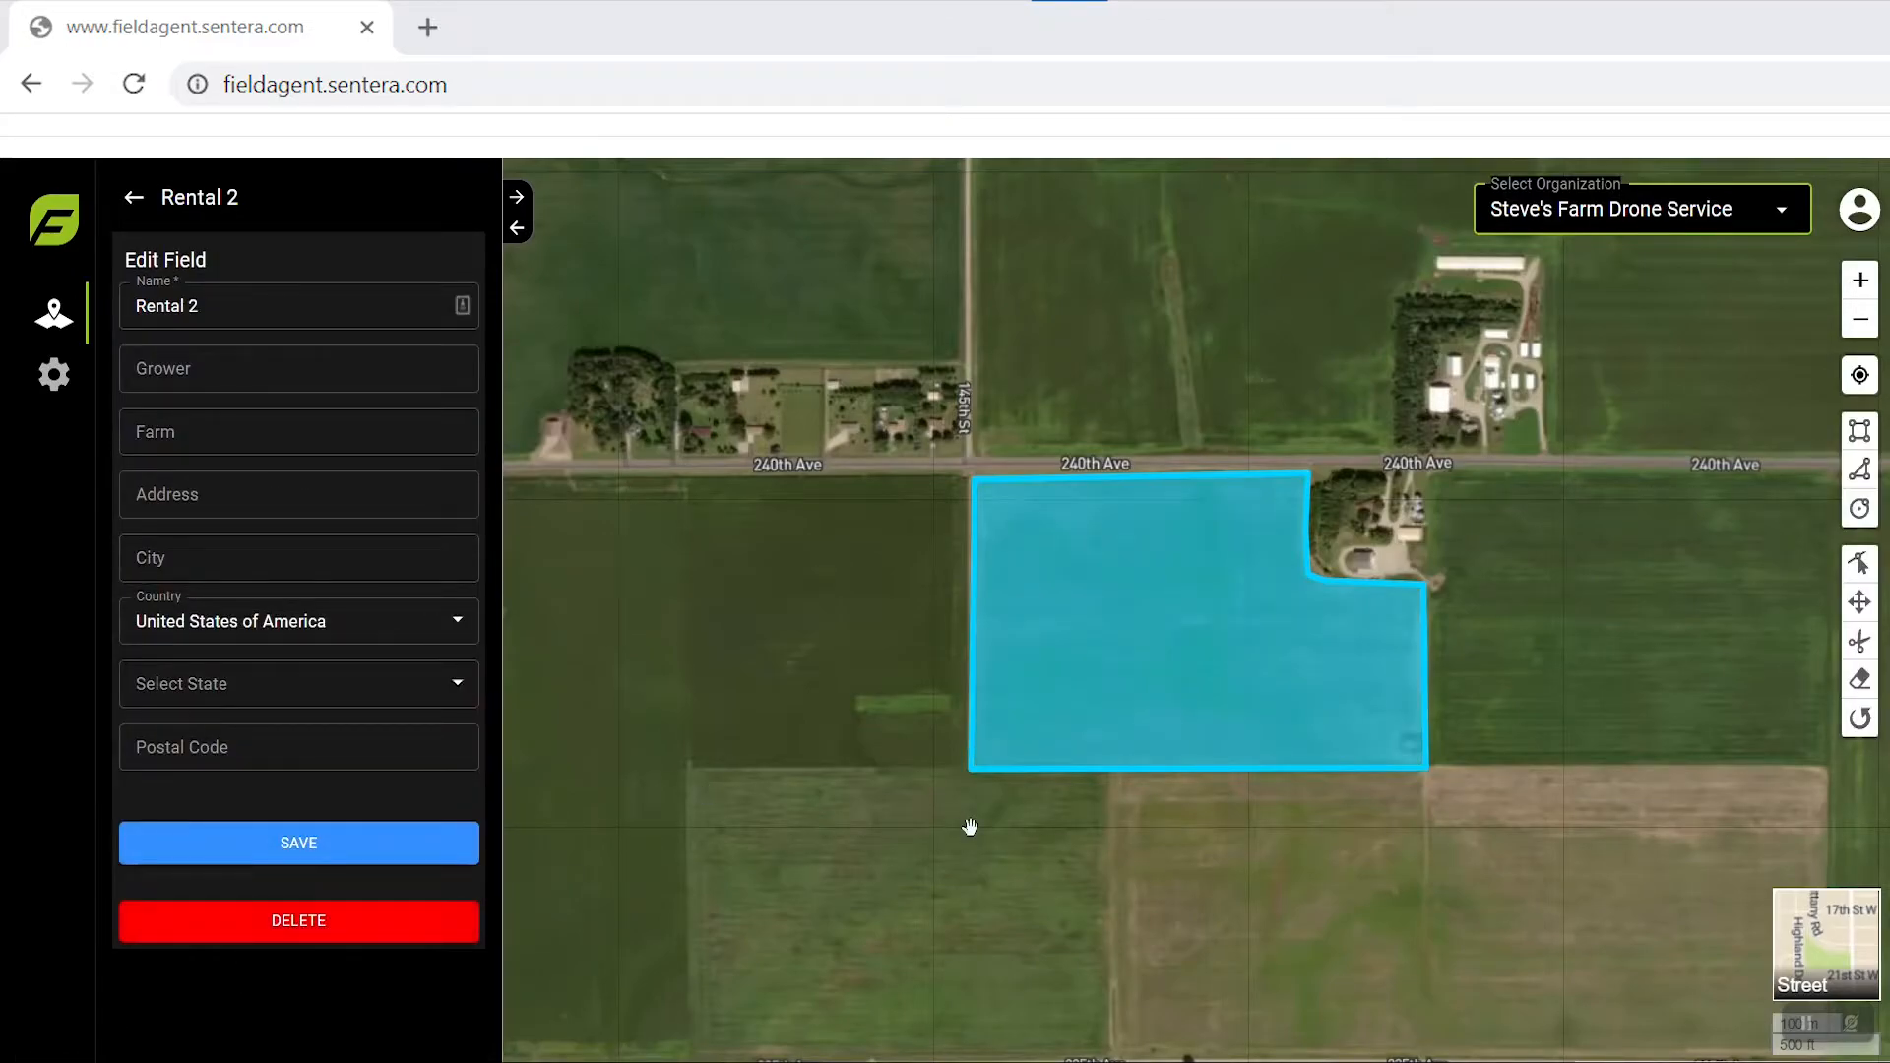
pyautogui.moveTo(977, 848); pyautogui.dragTo(705, 877)
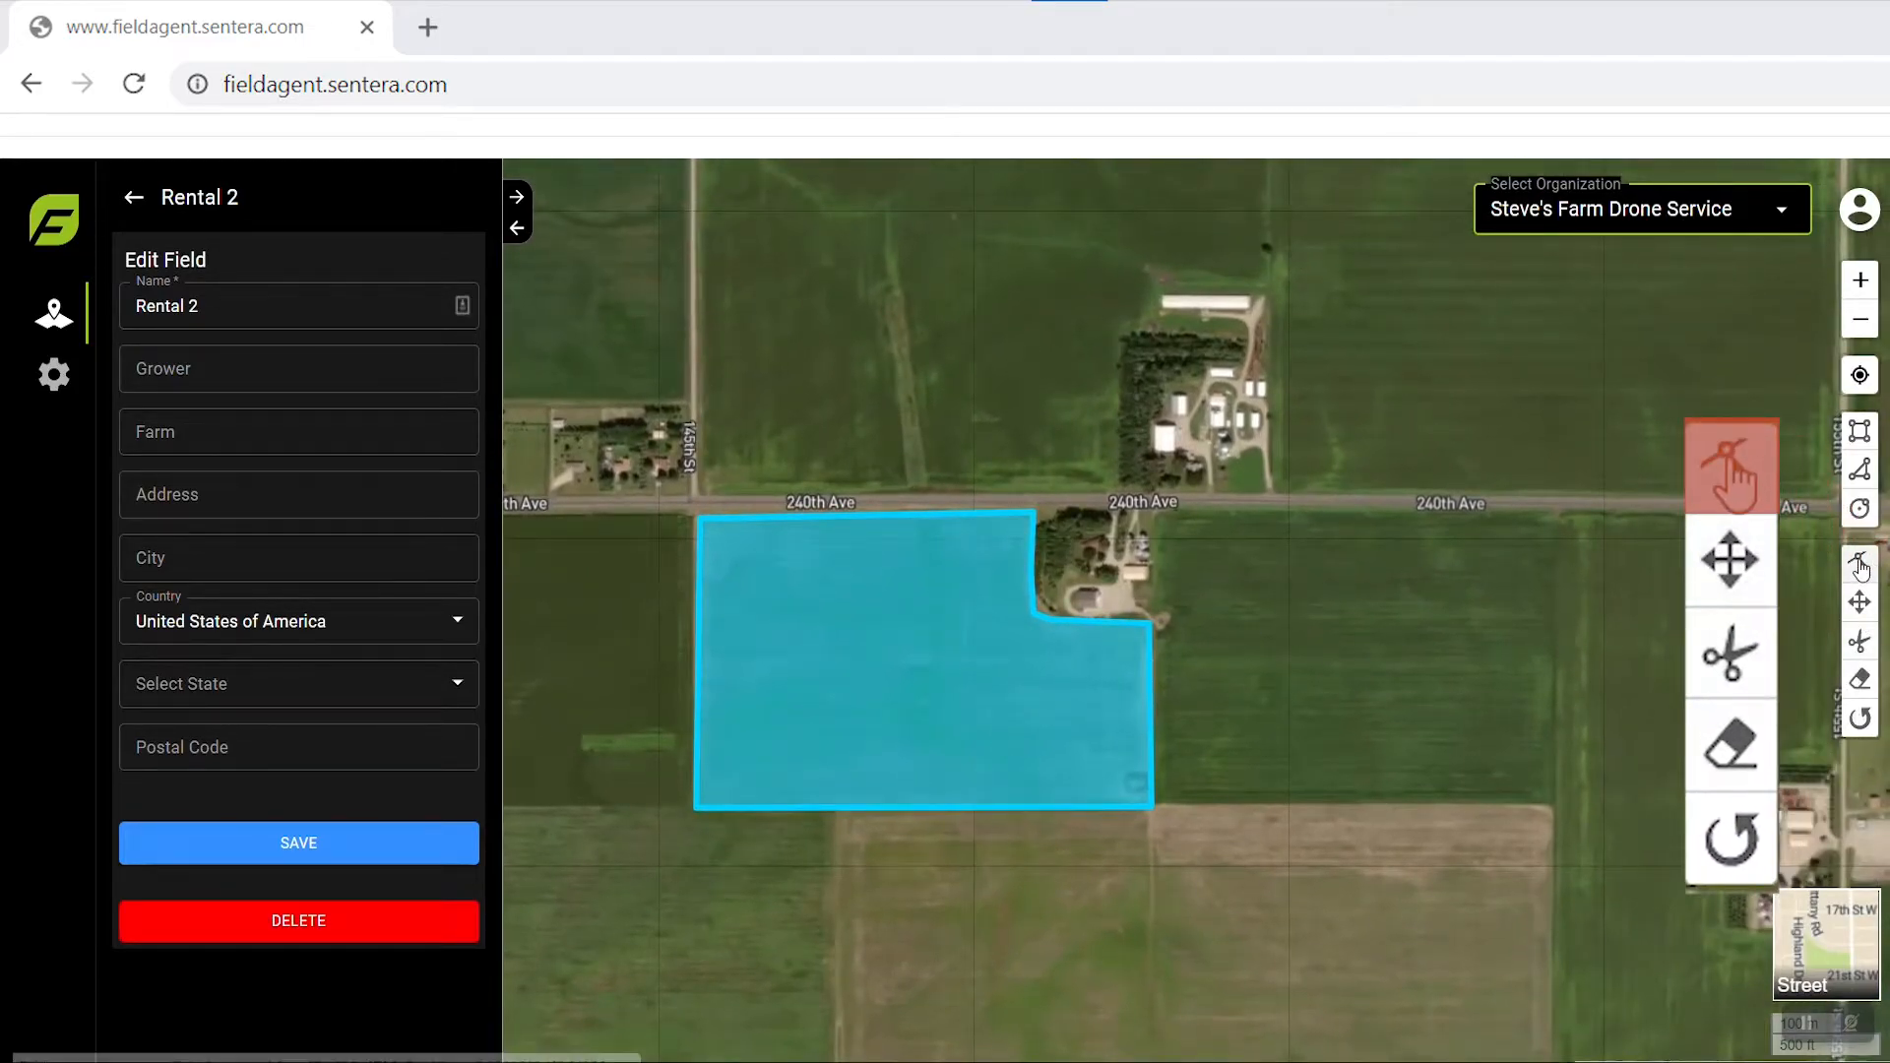
pyautogui.click(1860, 564)
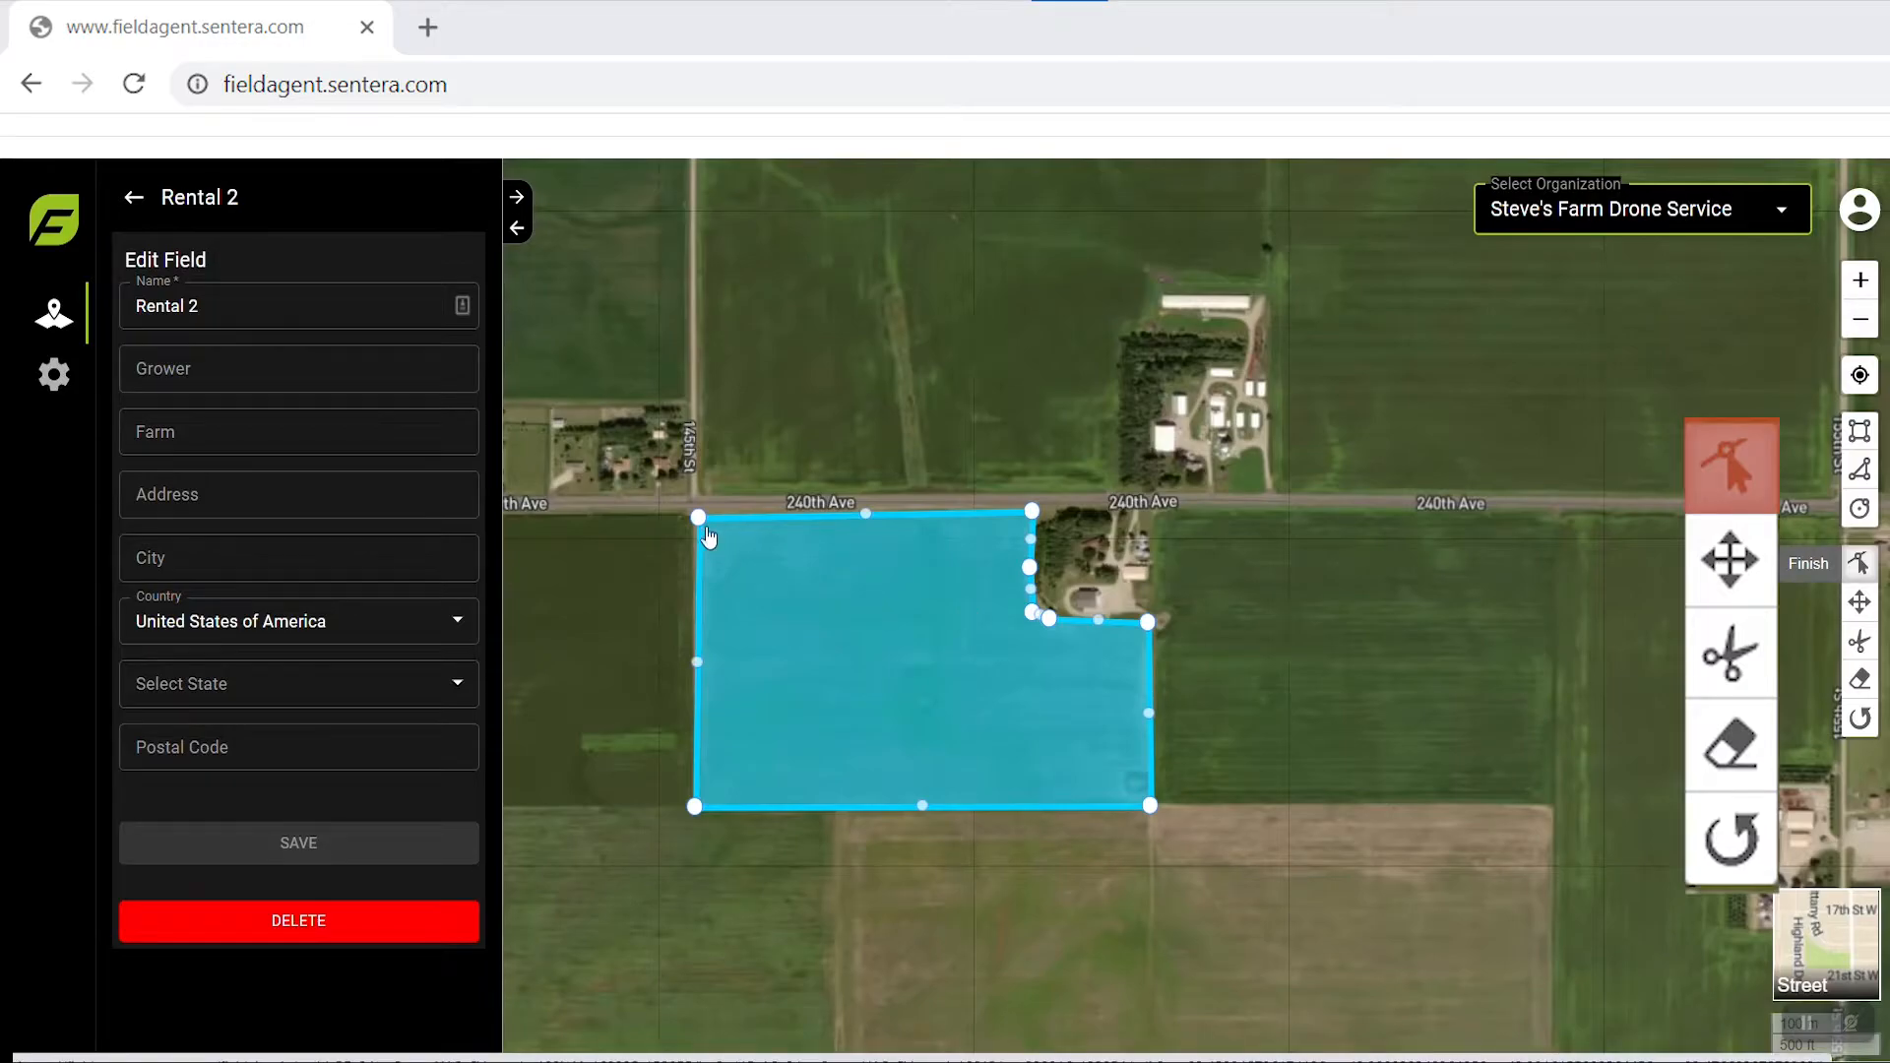
pyautogui.moveTo(703, 529); pyautogui.dragTo(700, 520)
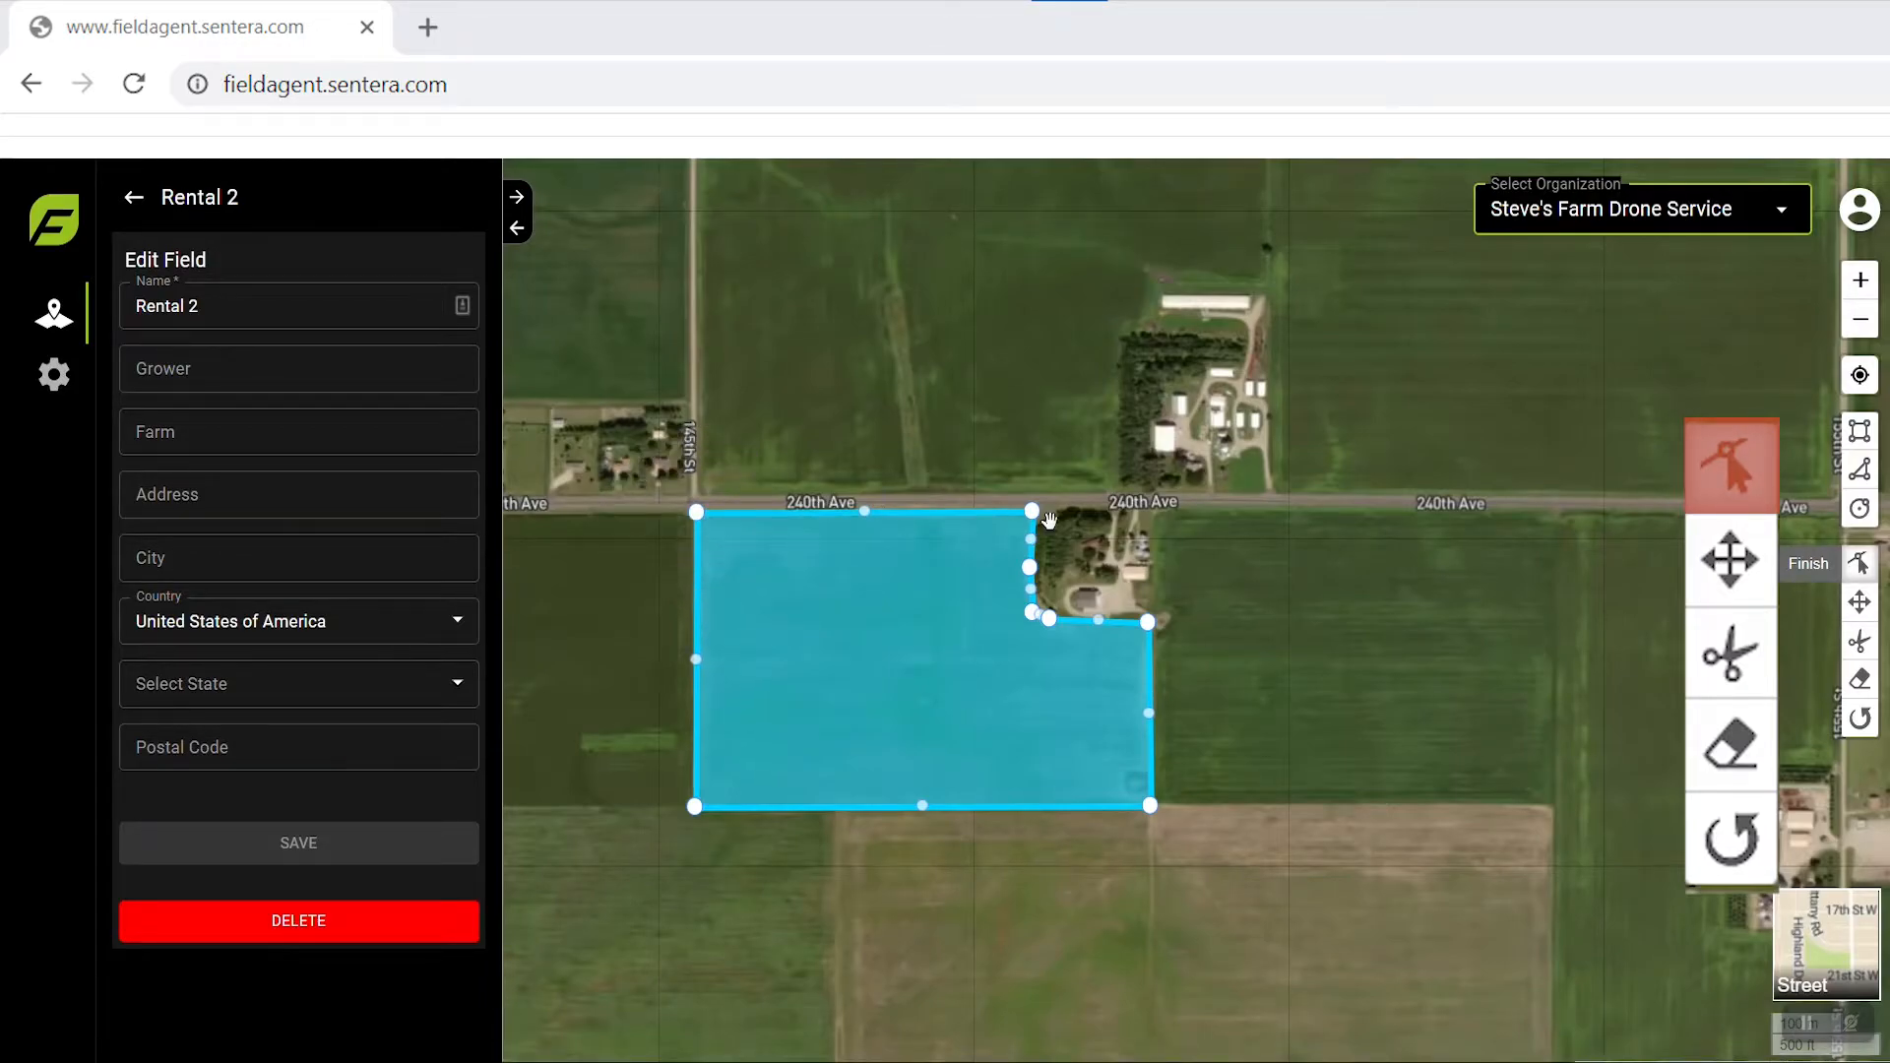
pyautogui.moveTo(1052, 621); pyautogui.dragTo(1077, 635)
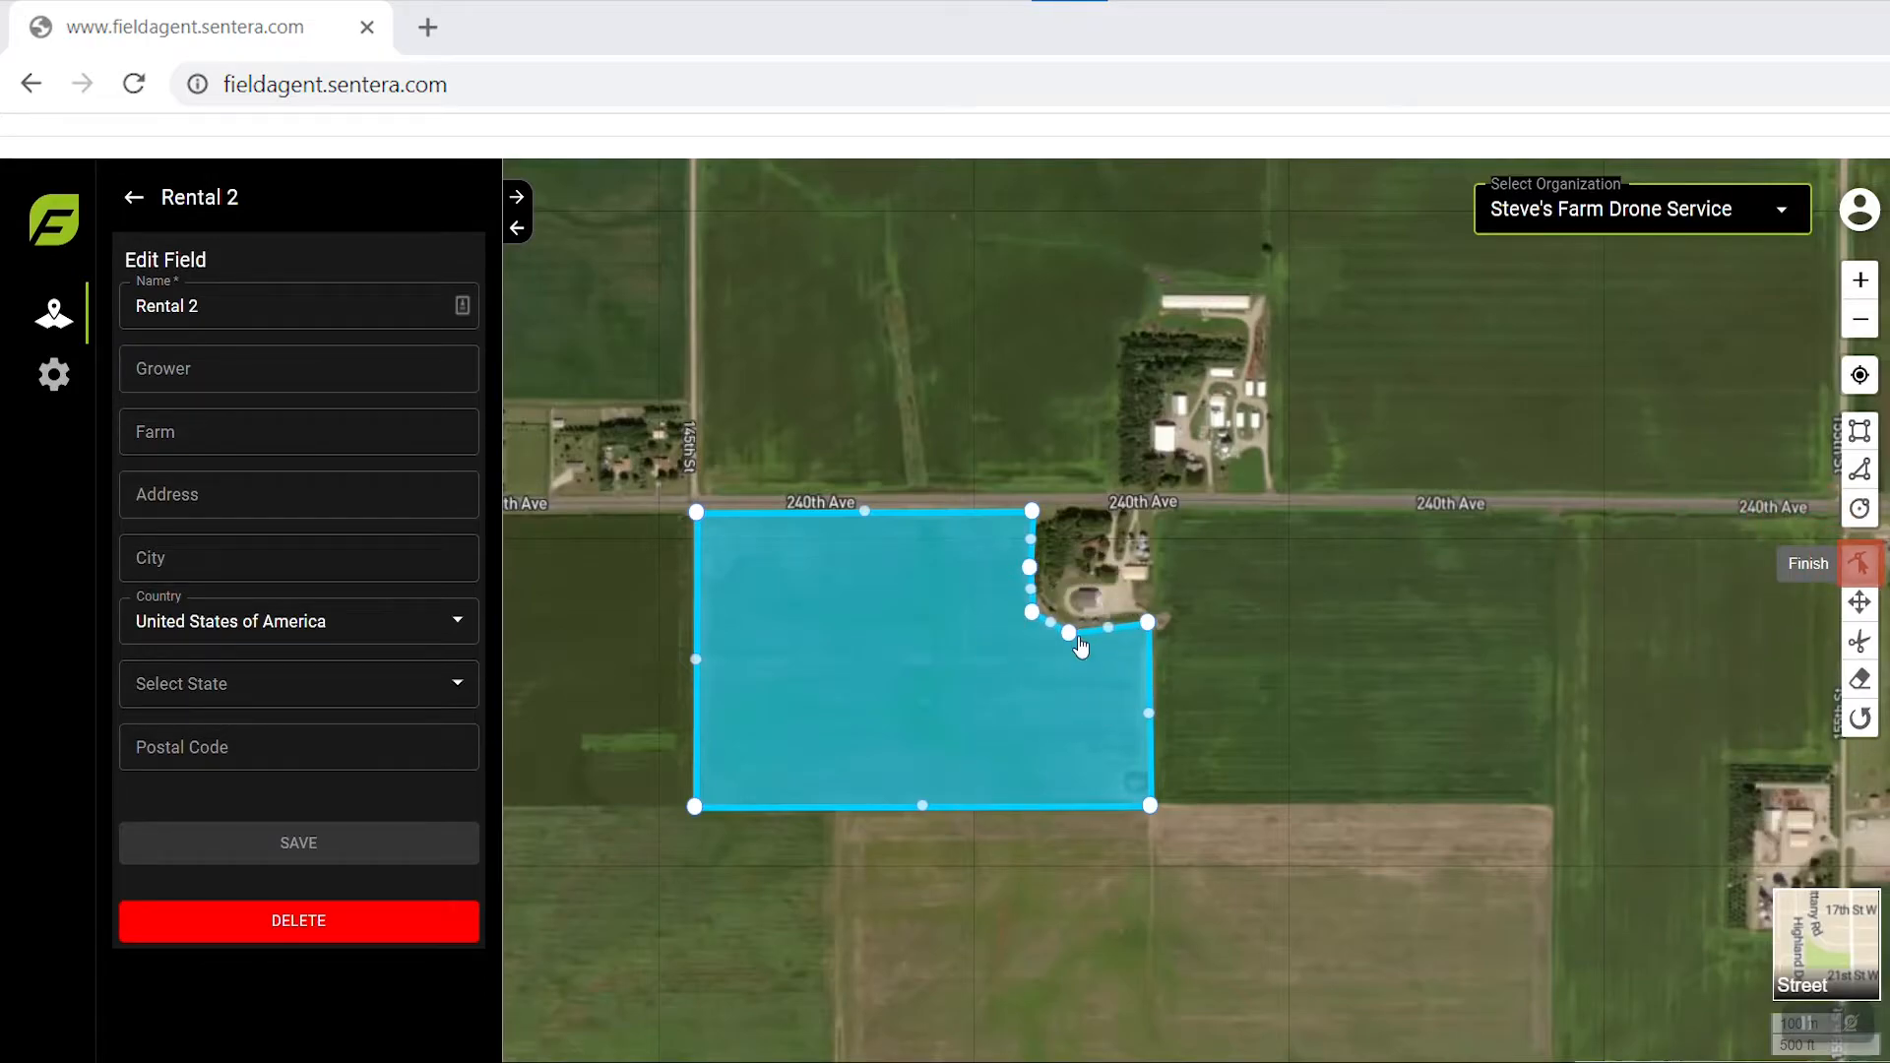
pyautogui.click(925, 810)
pyautogui.moveTo(924, 809); pyautogui.dragTo(855, 805)
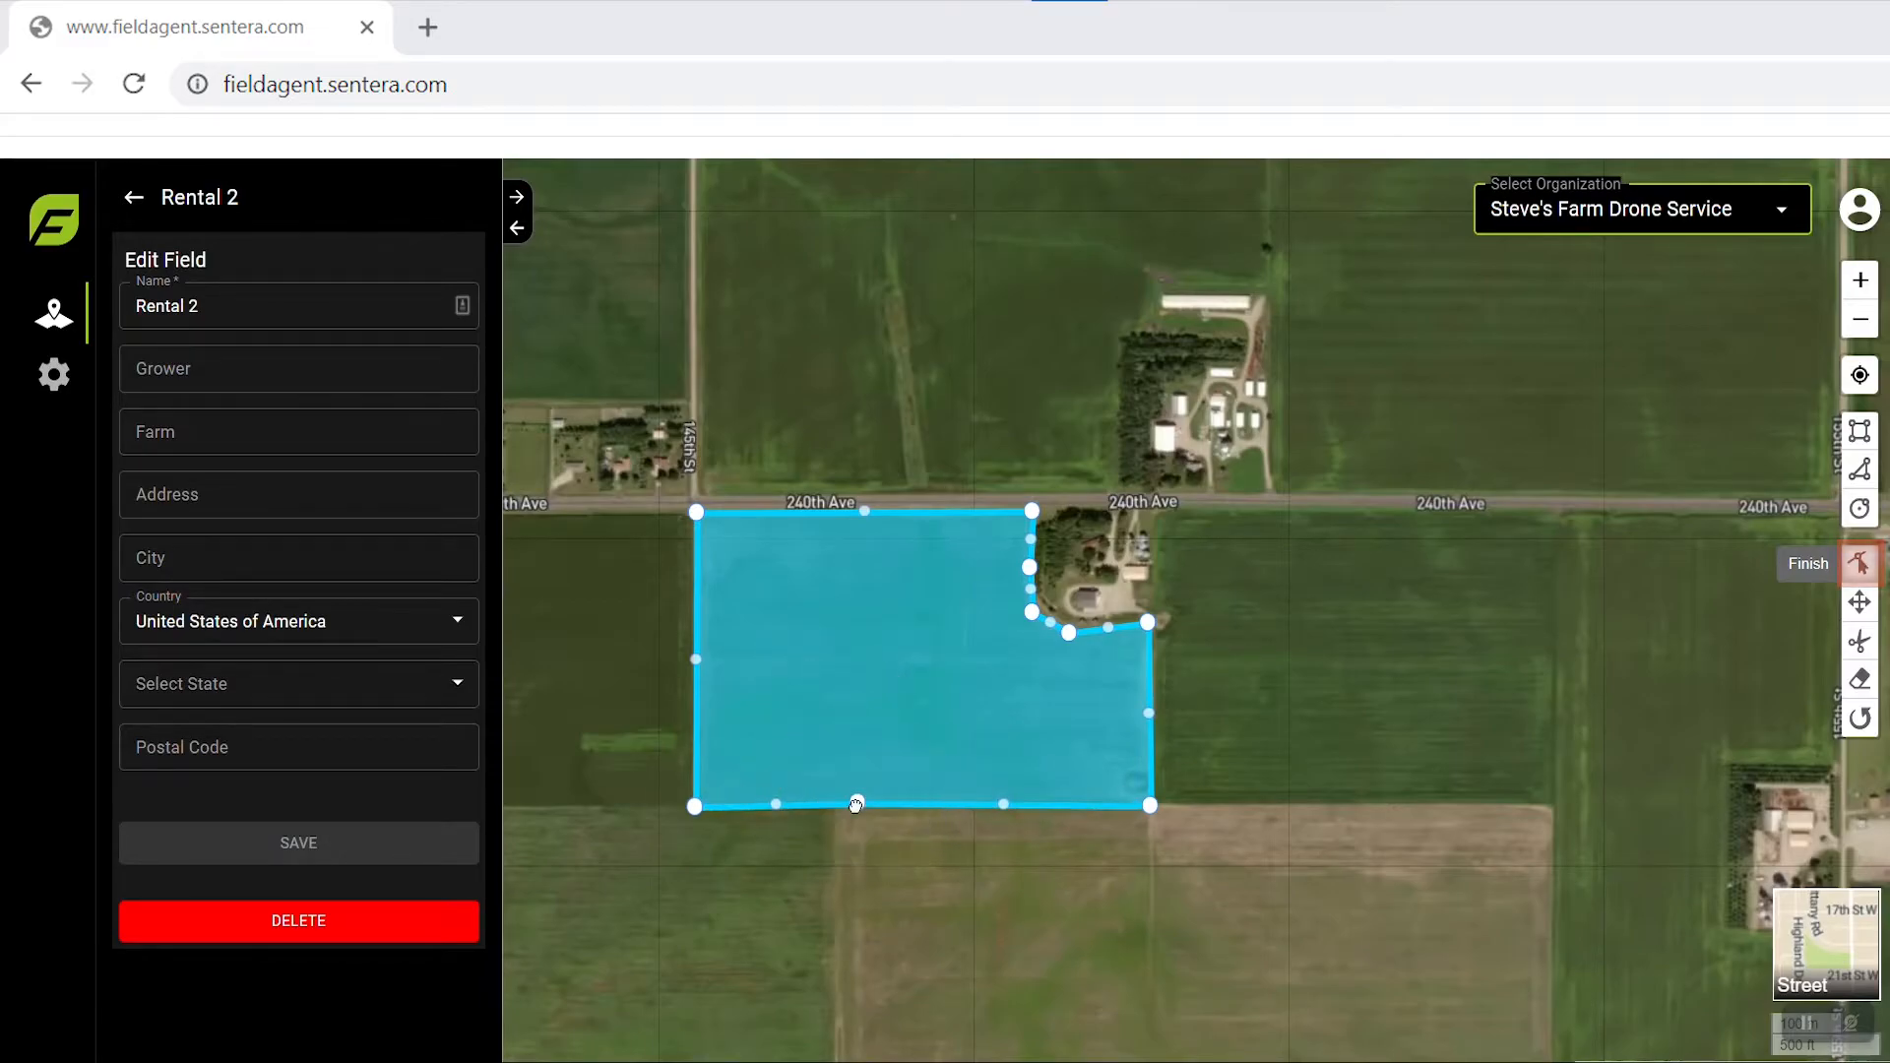
# Add a rectangular boundary section over the green field east of the farmstead and save Rental 2
pyautogui.click(1860, 430)
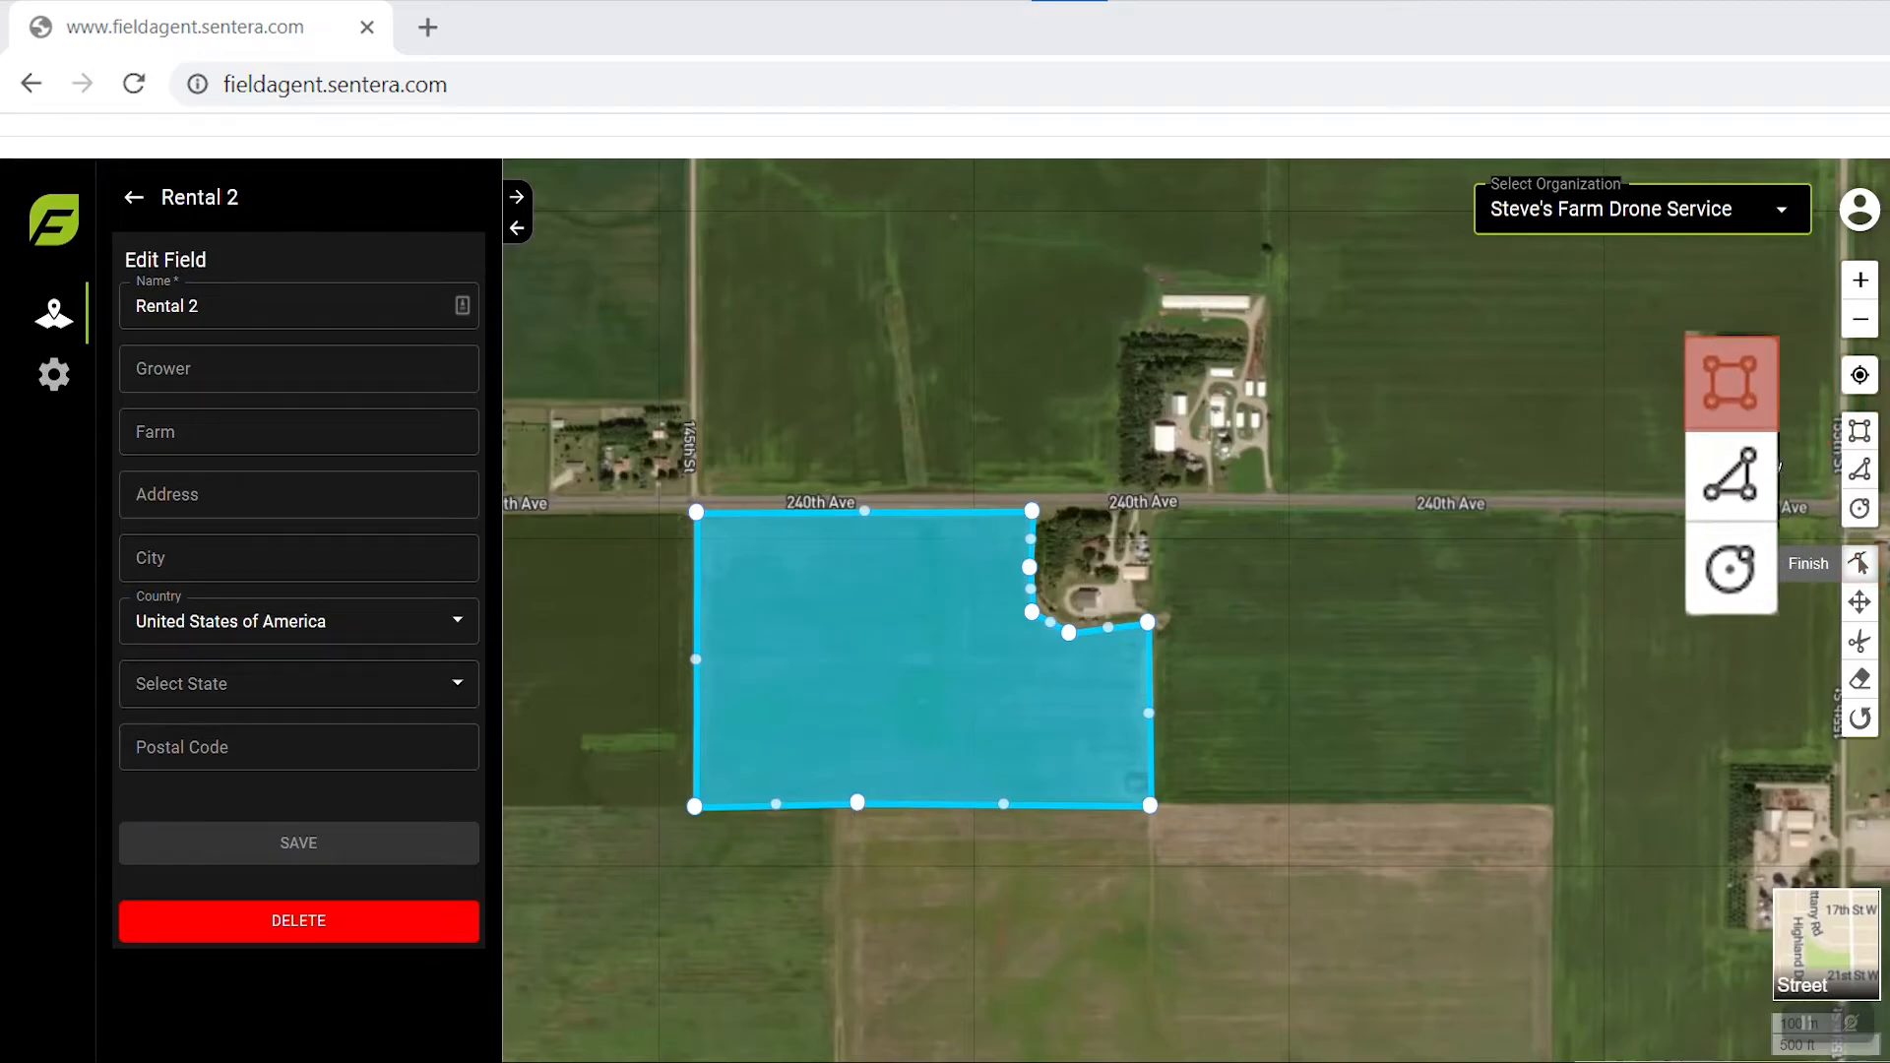
pyautogui.click(1866, 514)
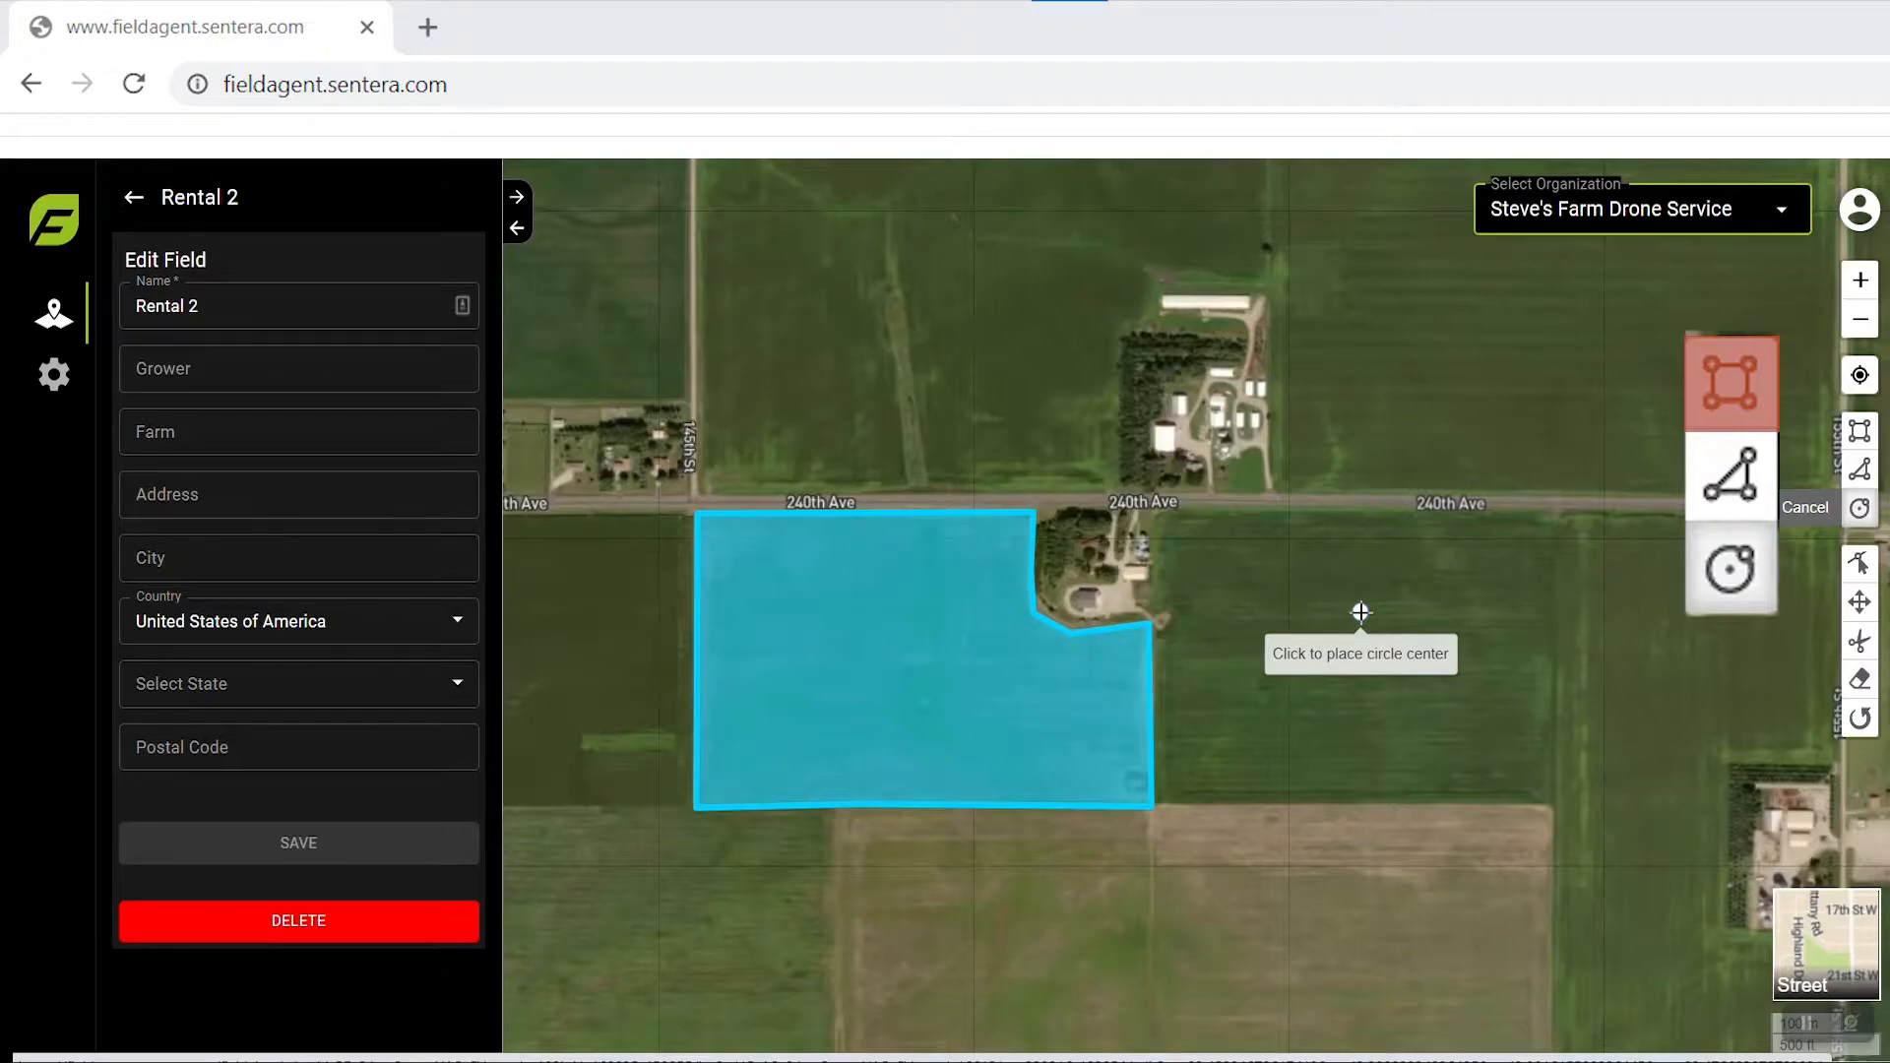
pyautogui.click(1860, 432)
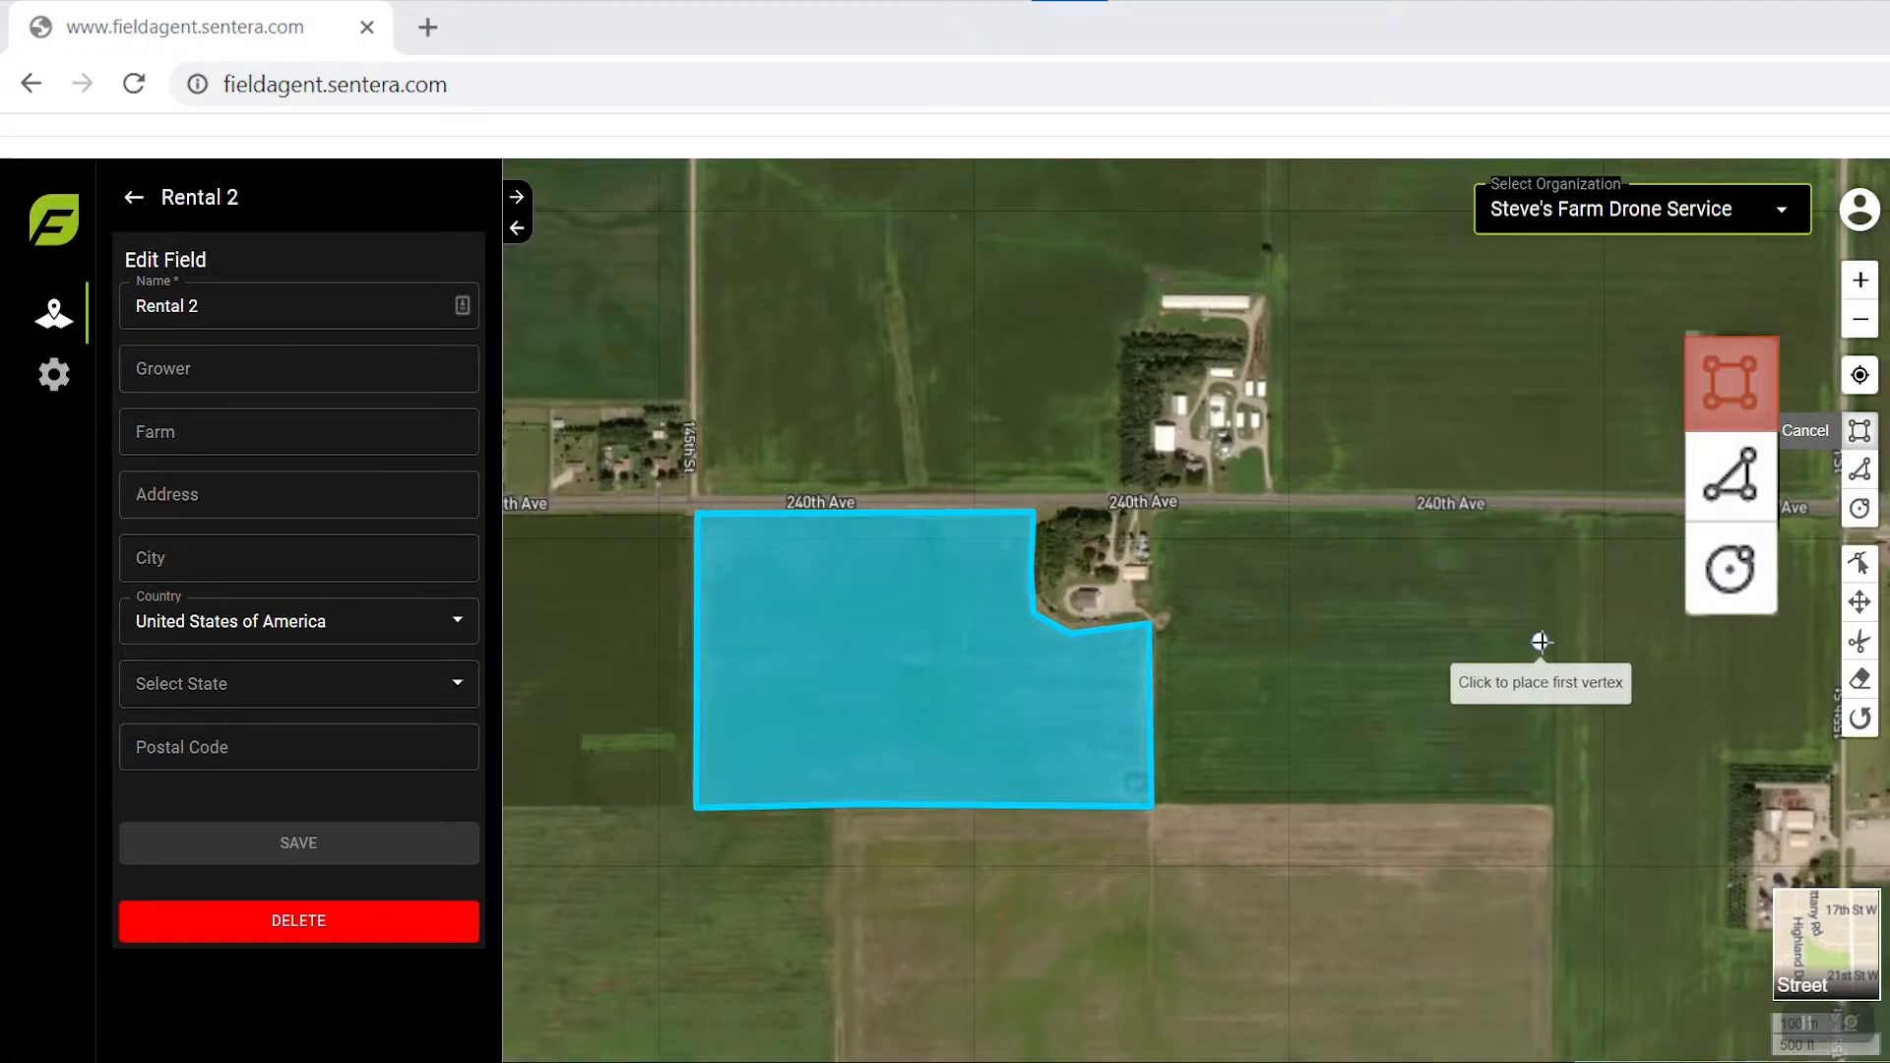
pyautogui.click(1557, 521)
pyautogui.moveTo(1558, 521); pyautogui.dragTo(1465, 554)
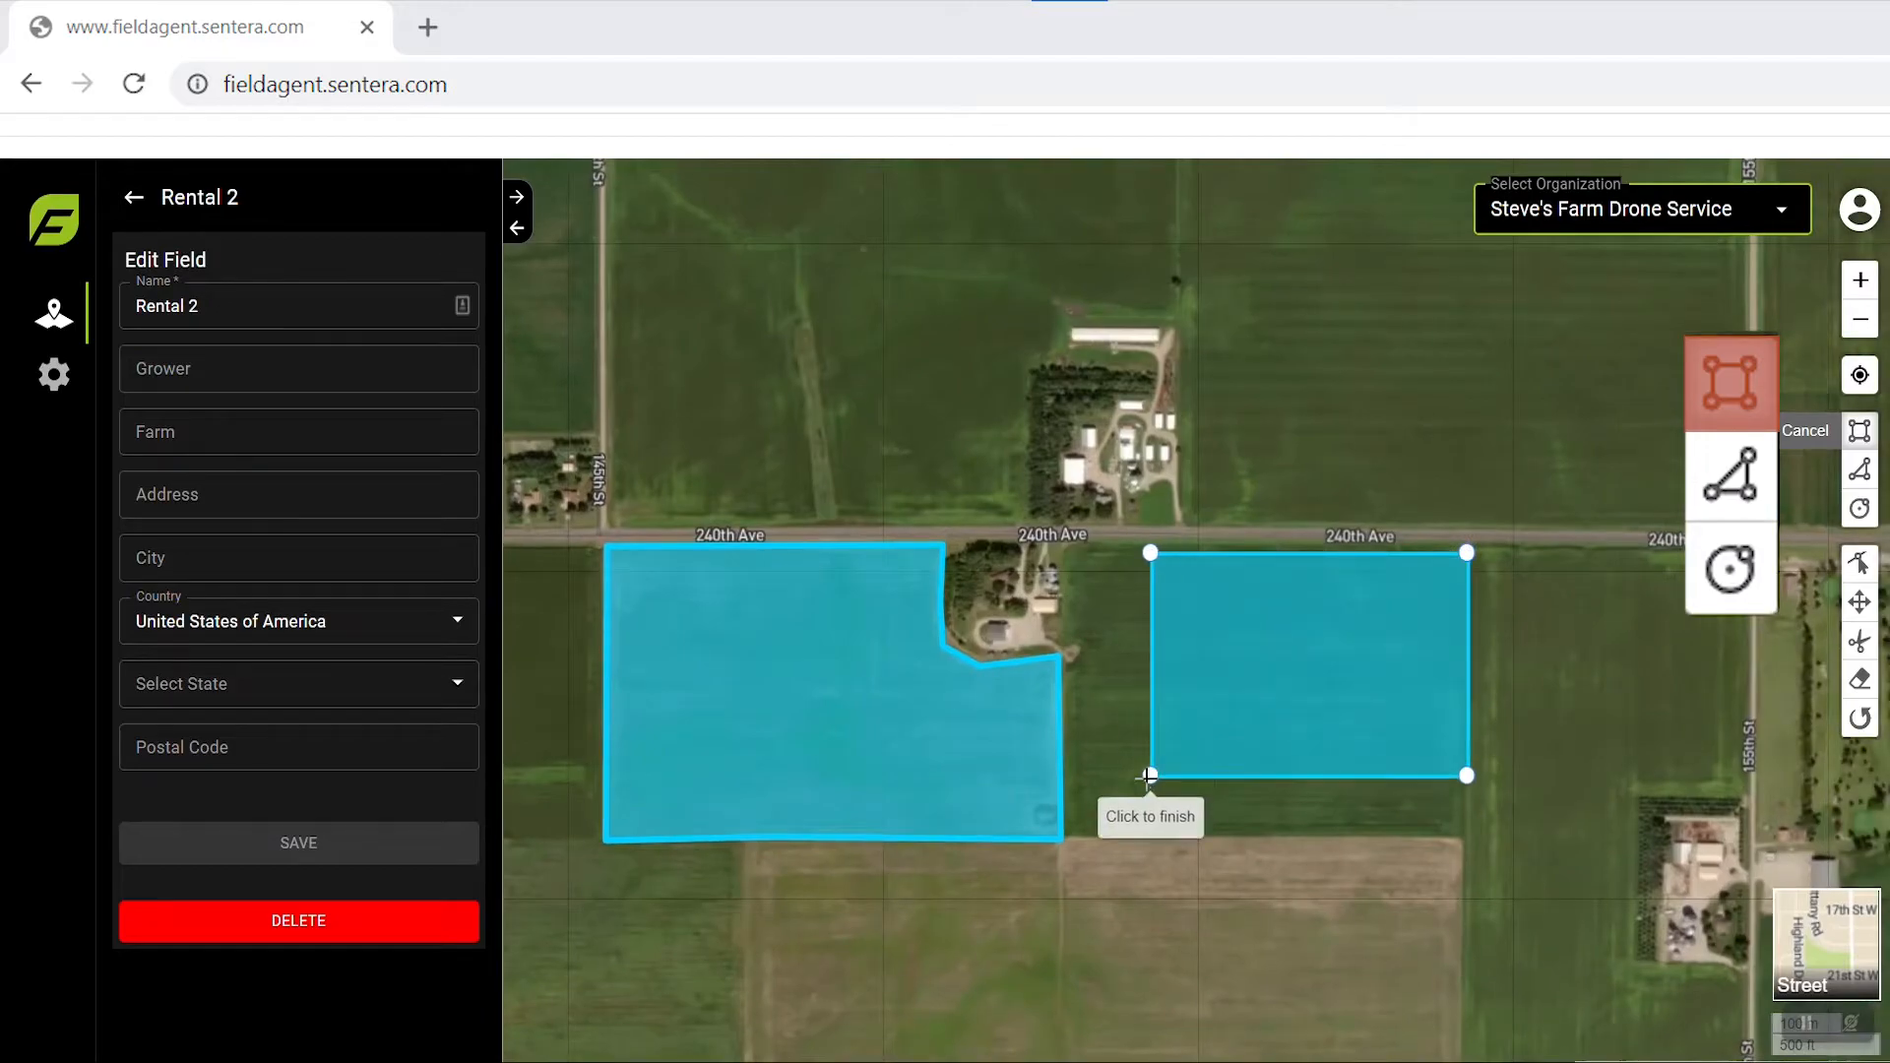
pyautogui.click(1084, 835)
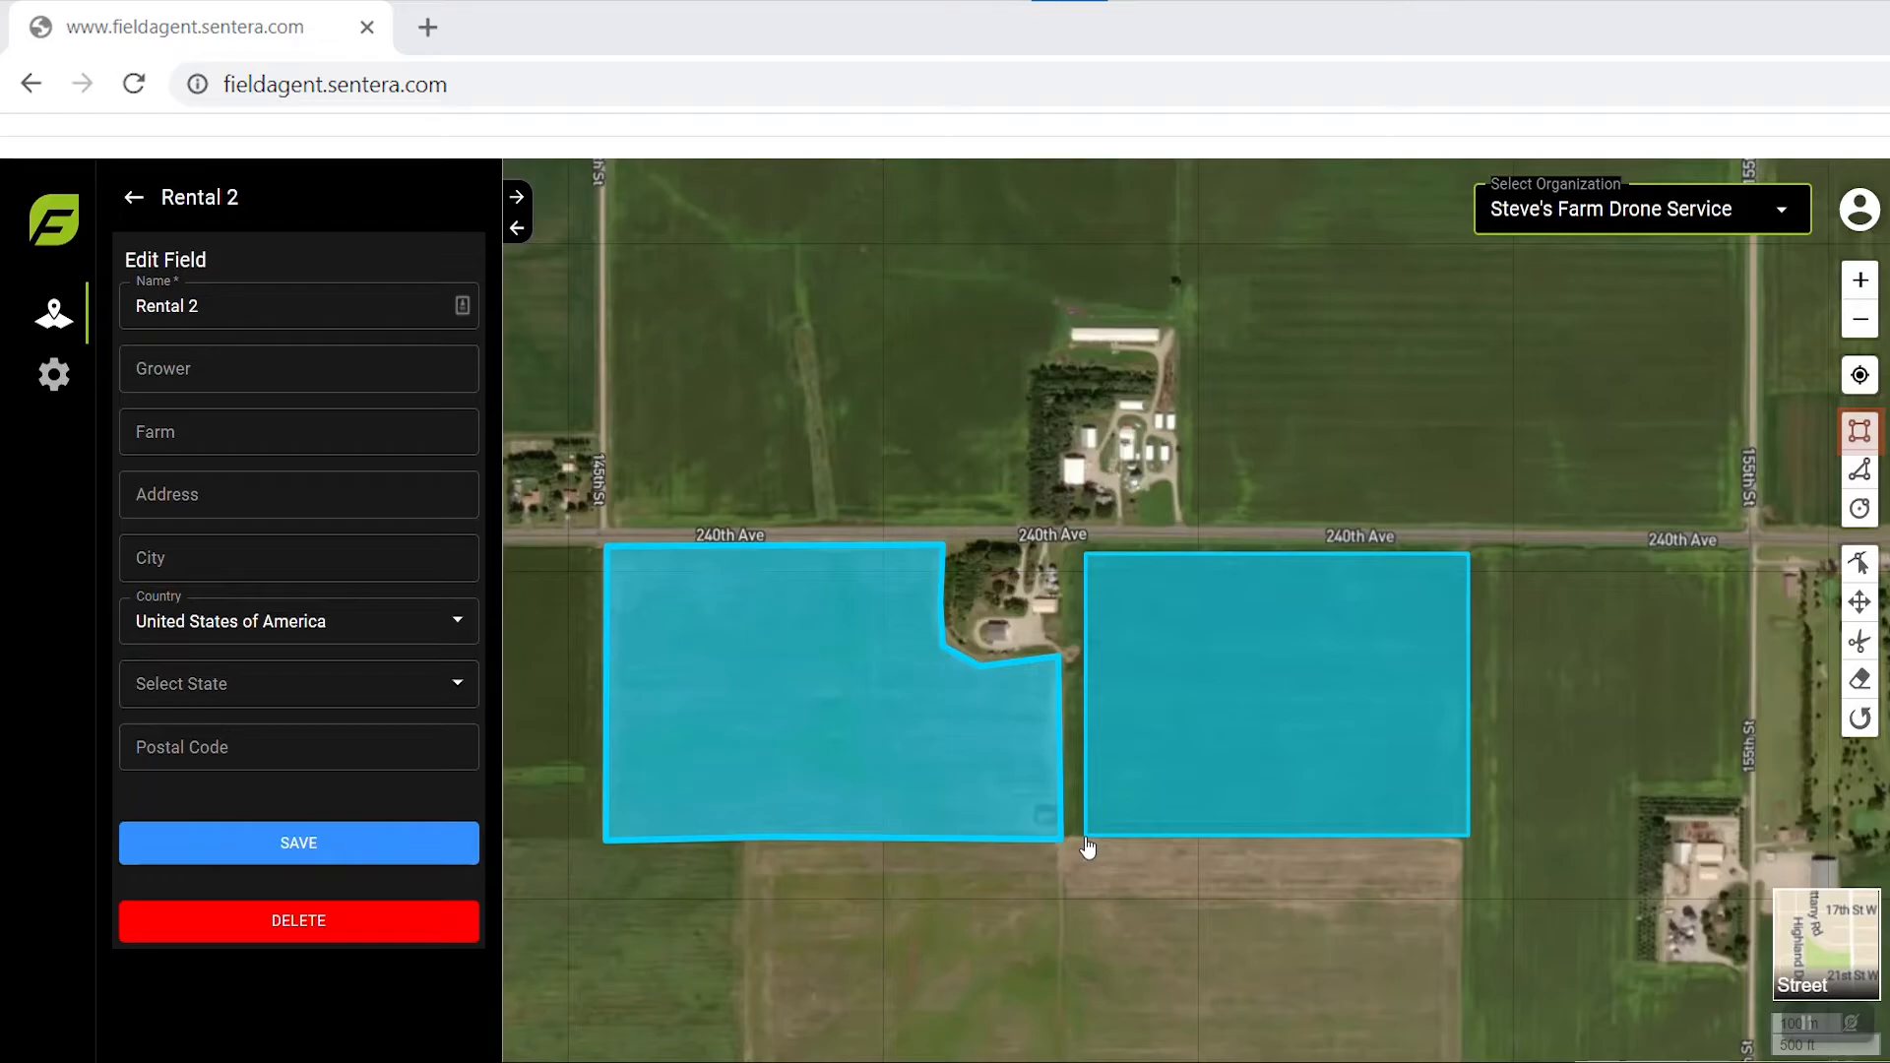
pyautogui.click(1087, 846)
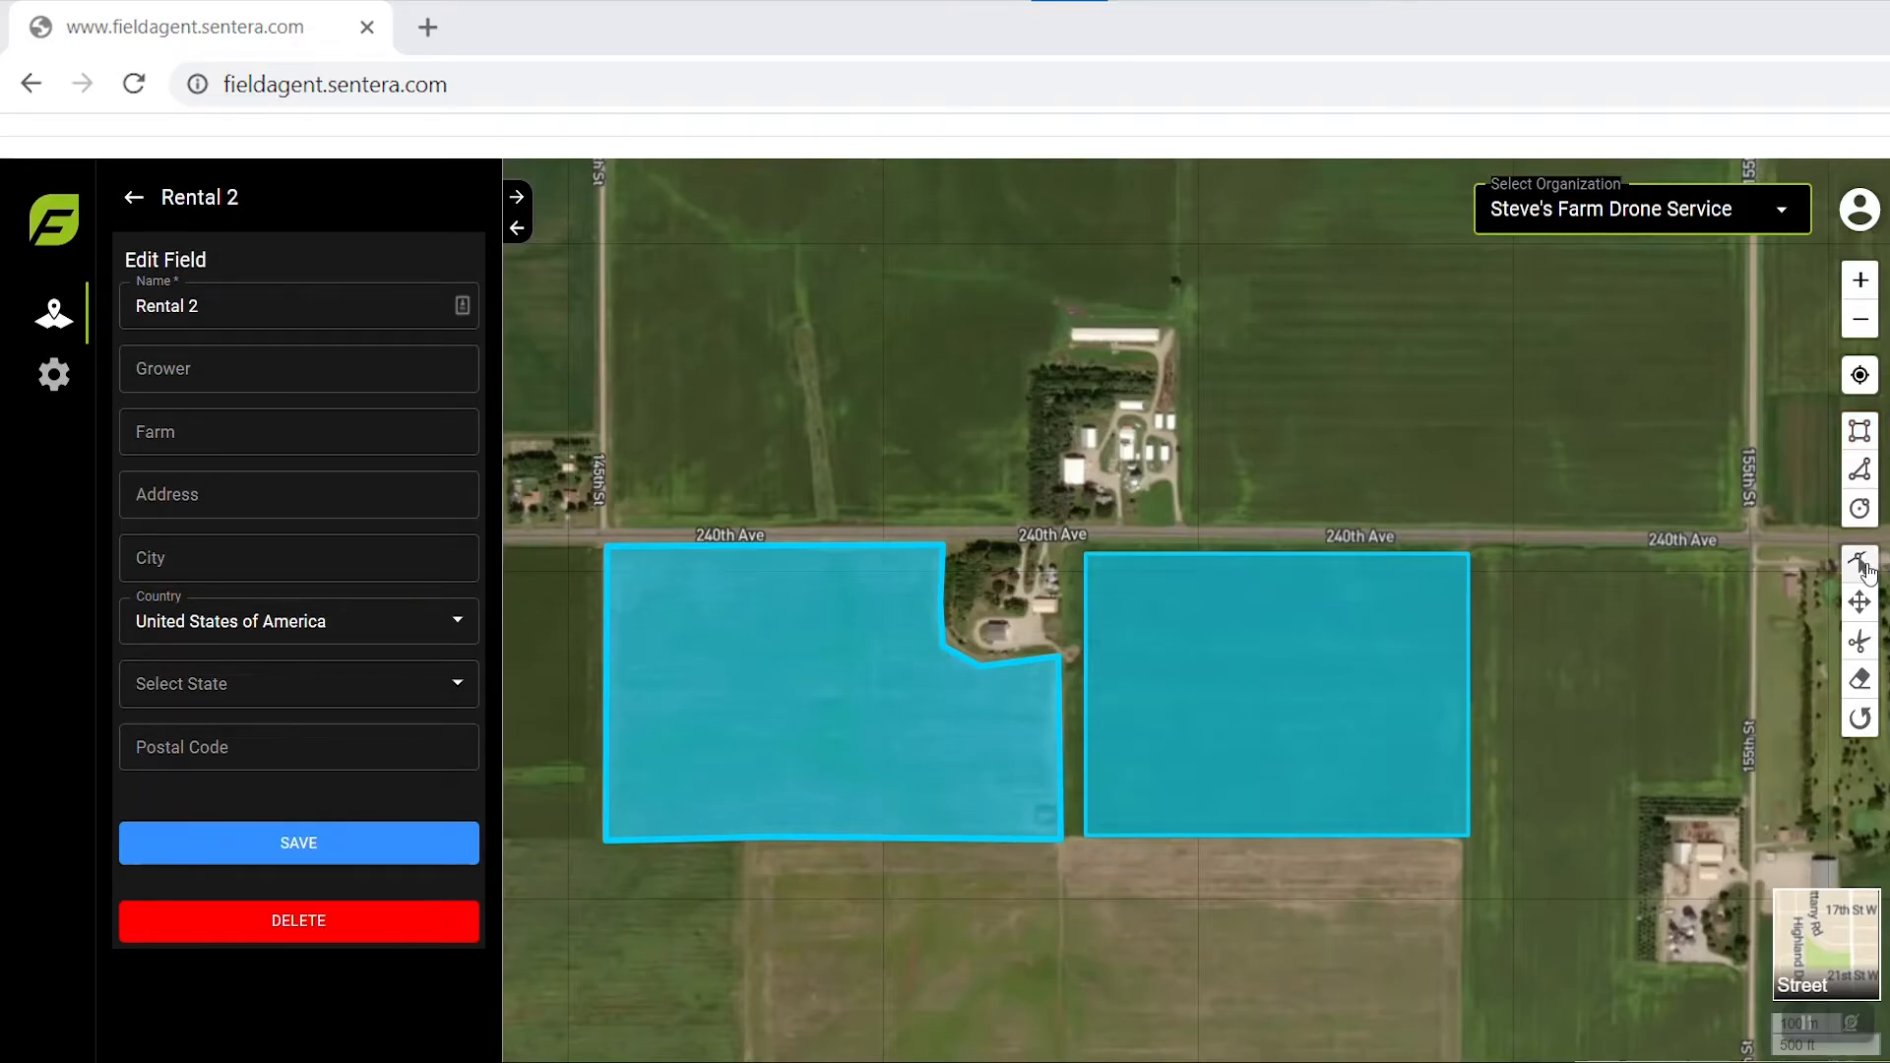
pyautogui.click(445, 864)
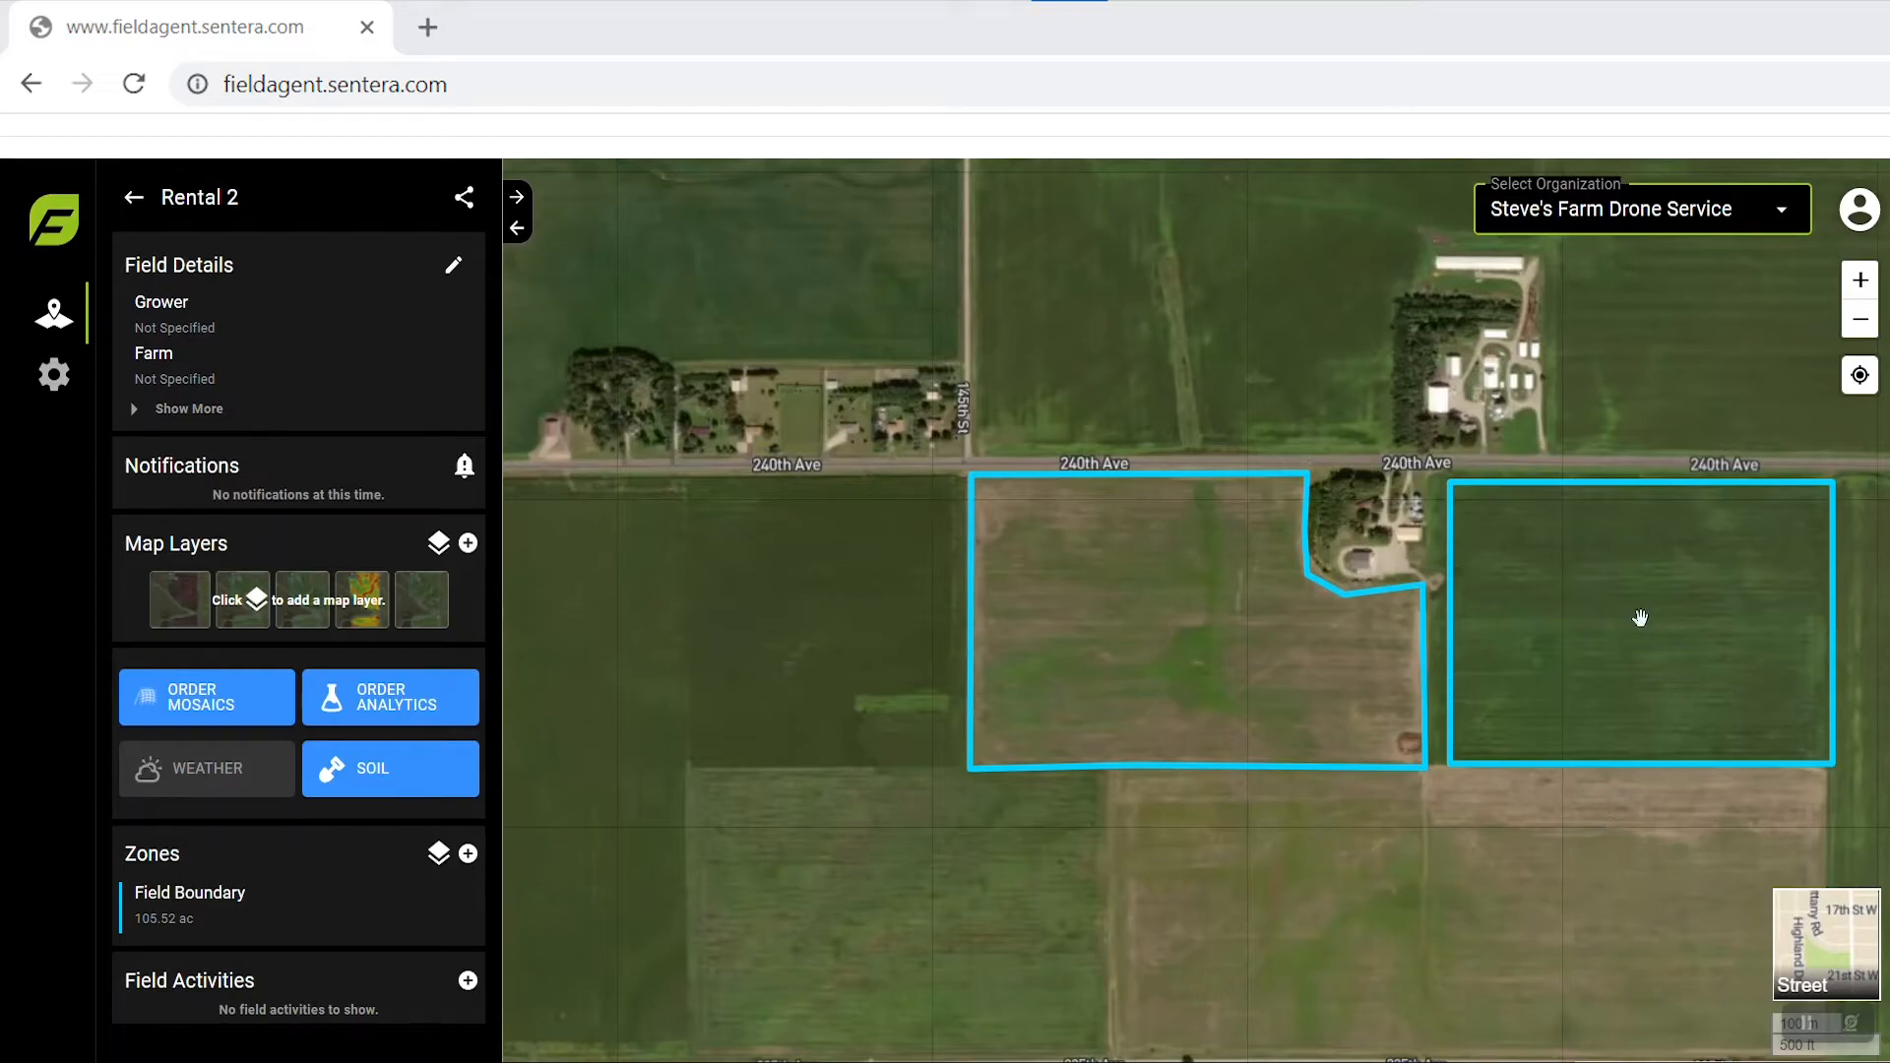
# Erase the rectangular section east of the farmstead from the Rental 2 boundary and save the field
pyautogui.click(279, 919)
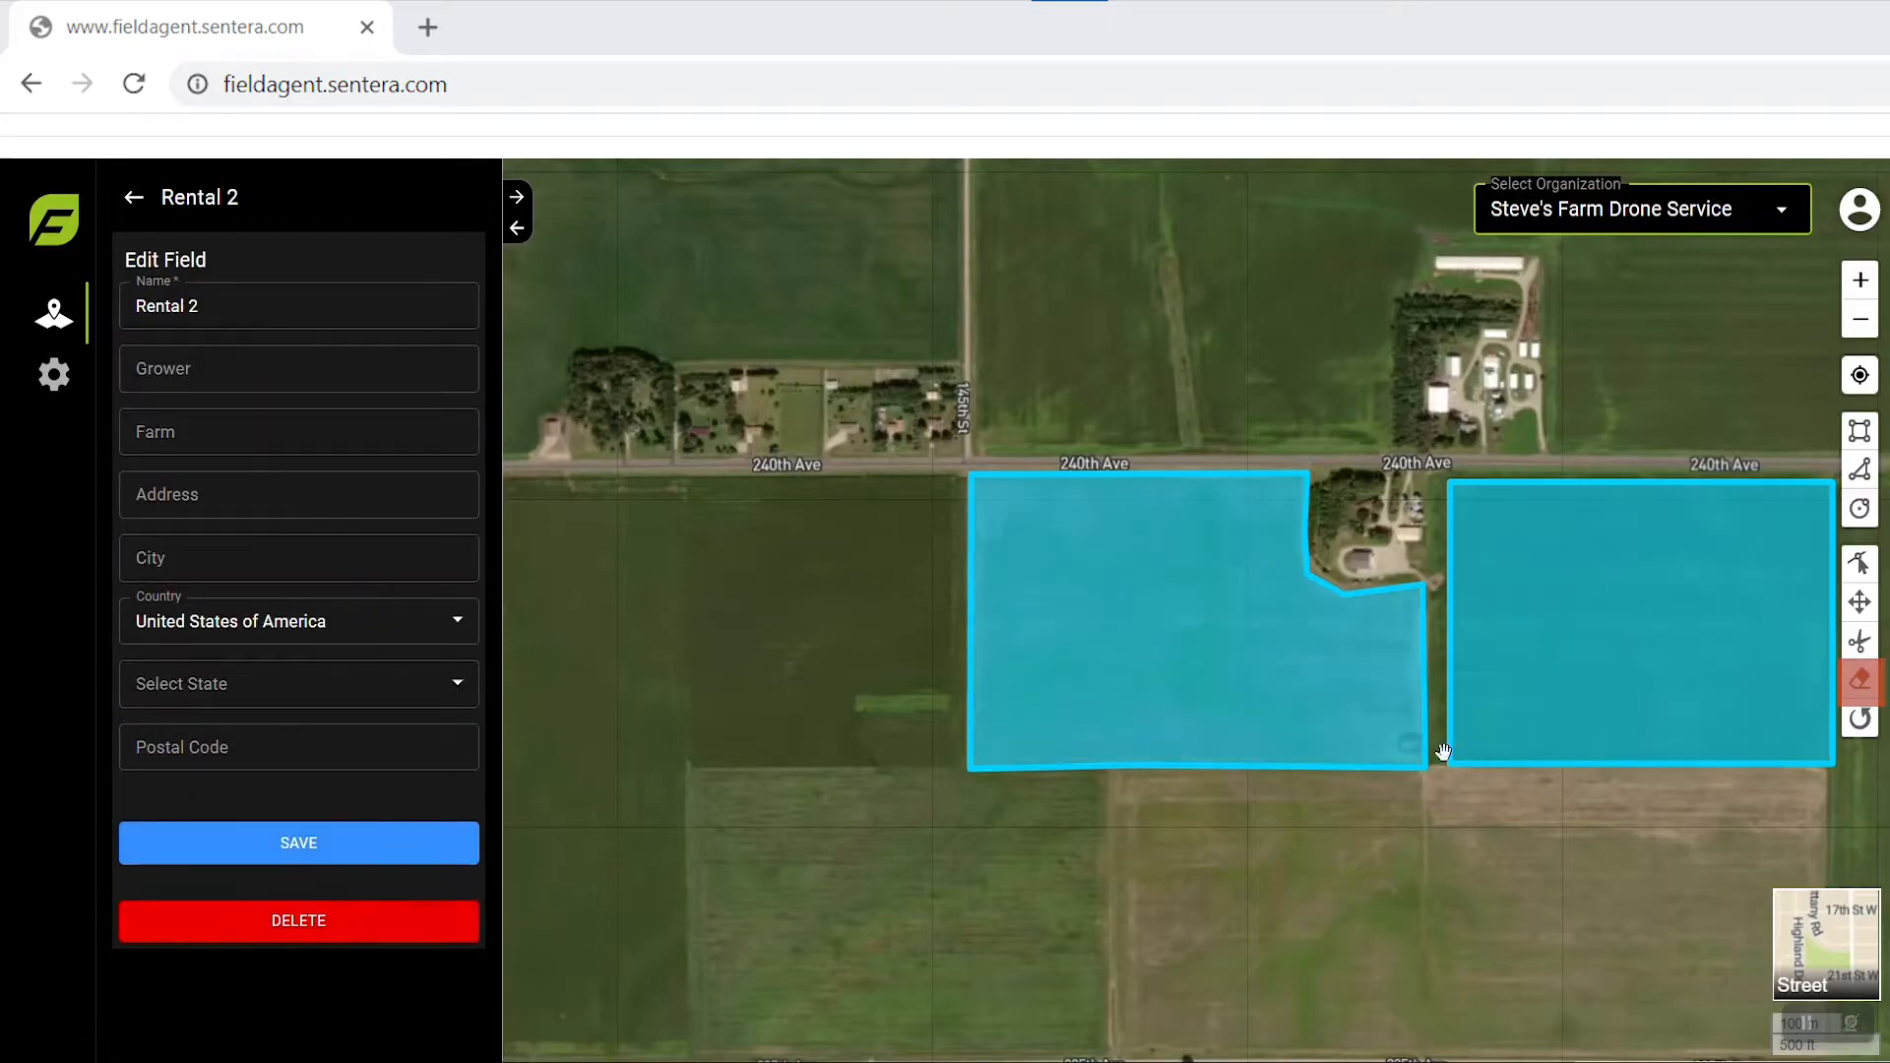
pyautogui.click(1860, 679)
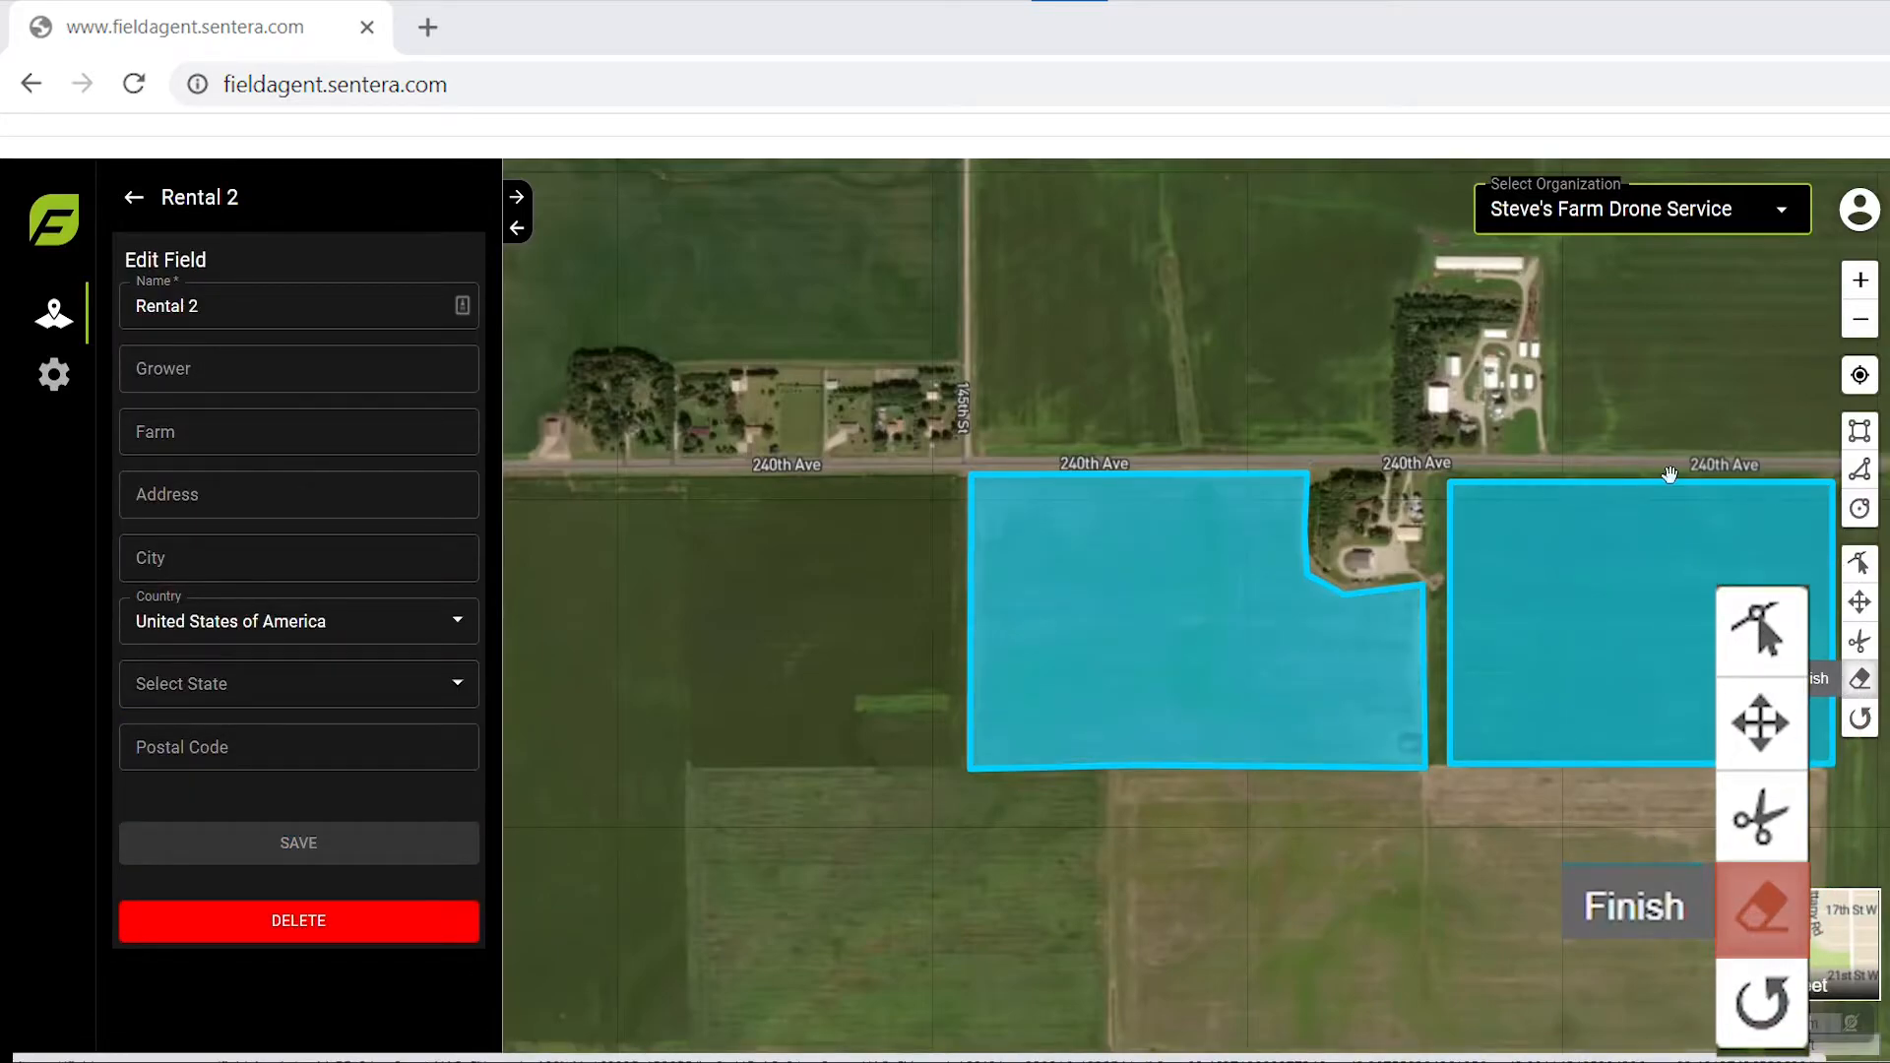
pyautogui.click(1674, 492)
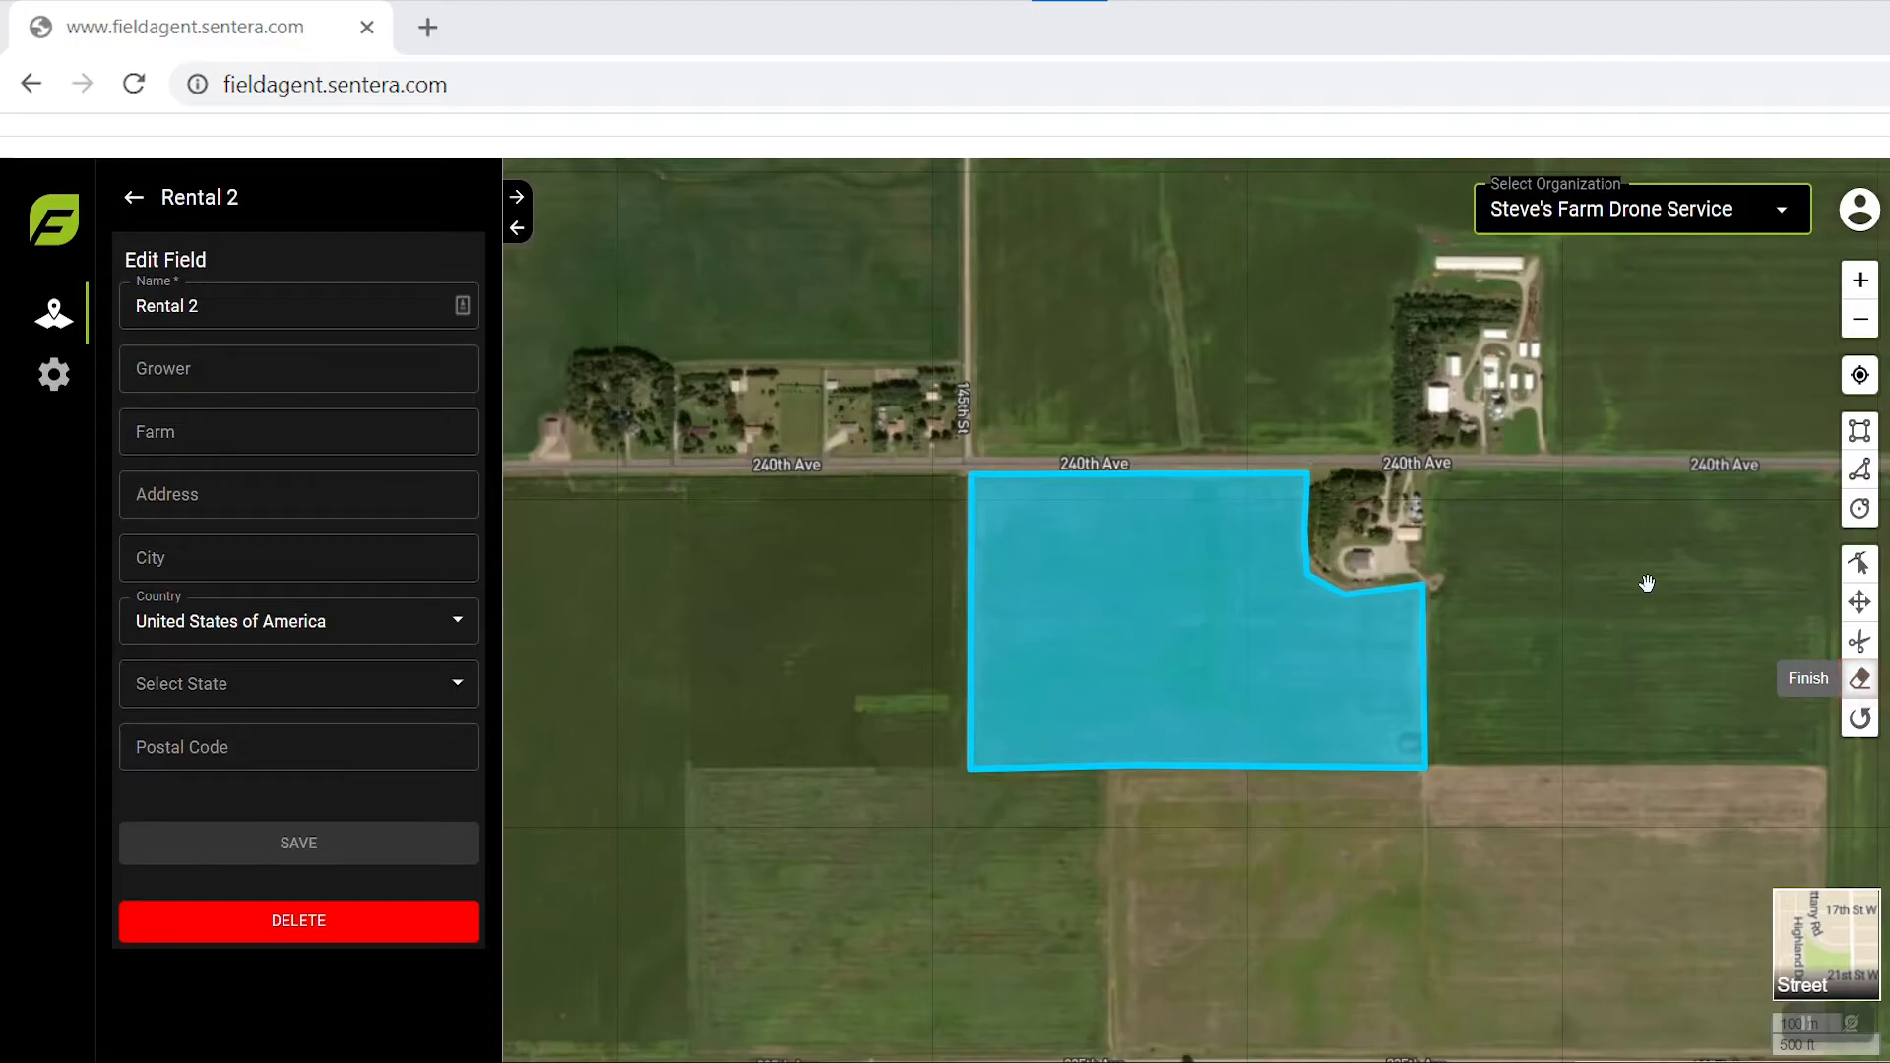
pyautogui.click(443, 848)
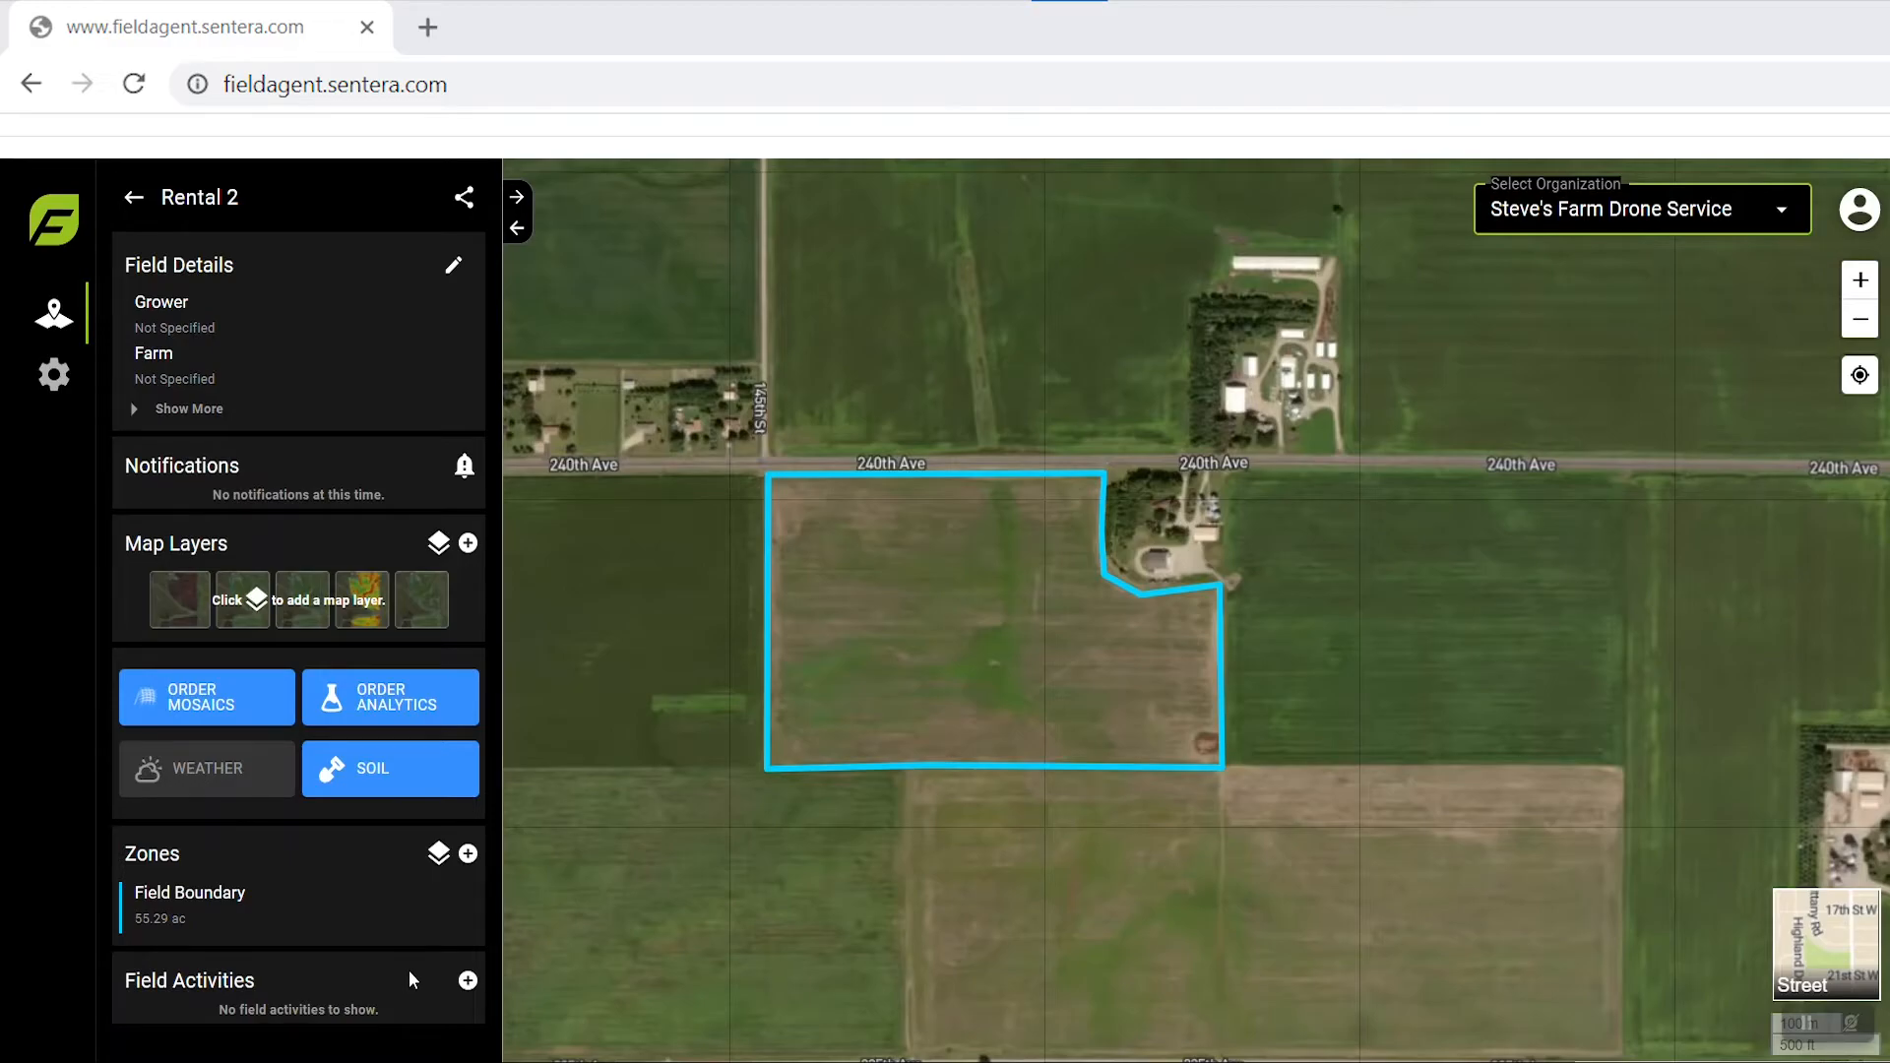
# Create a new zone named Pond for the pond in the southeast corner of Rental 2
pyautogui.scroll(1, 1170, 764)
pyautogui.scroll(-1, 1170, 764)
pyautogui.click(1860, 280)
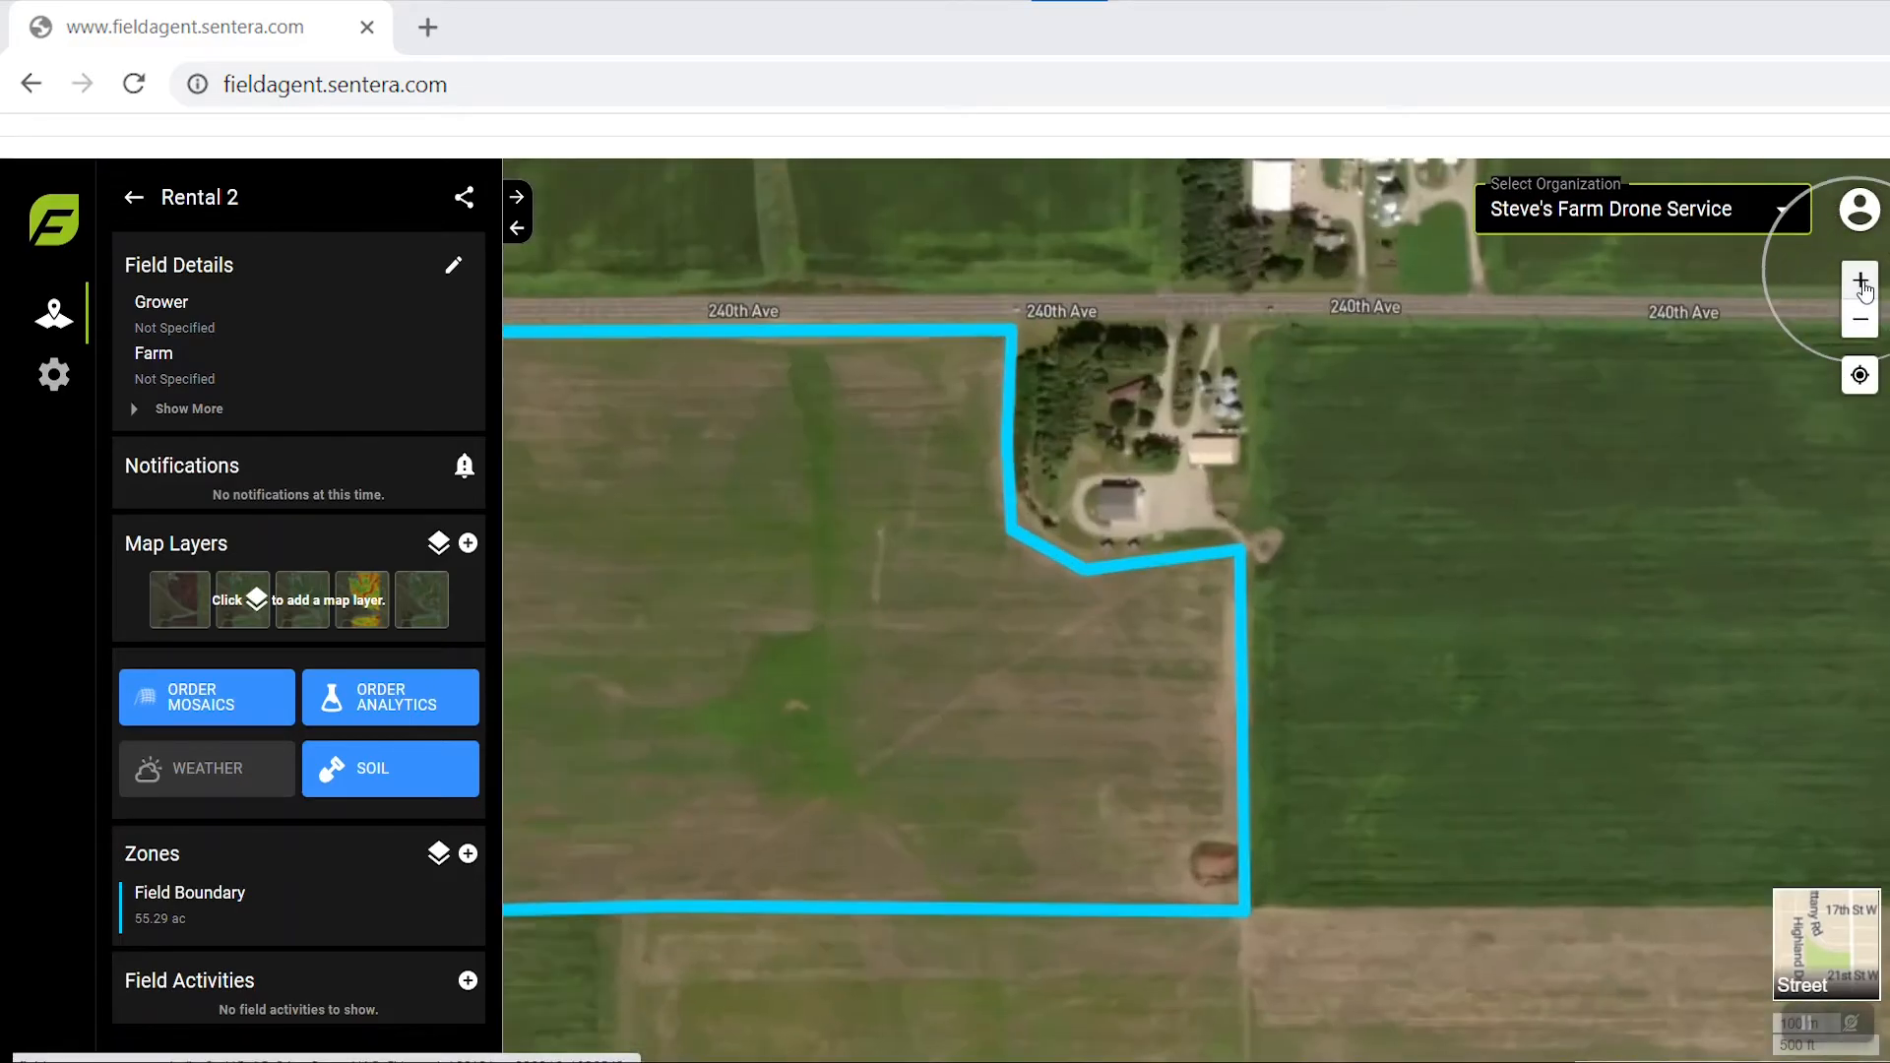
pyautogui.moveTo(1533, 786); pyautogui.dragTo(1506, 609)
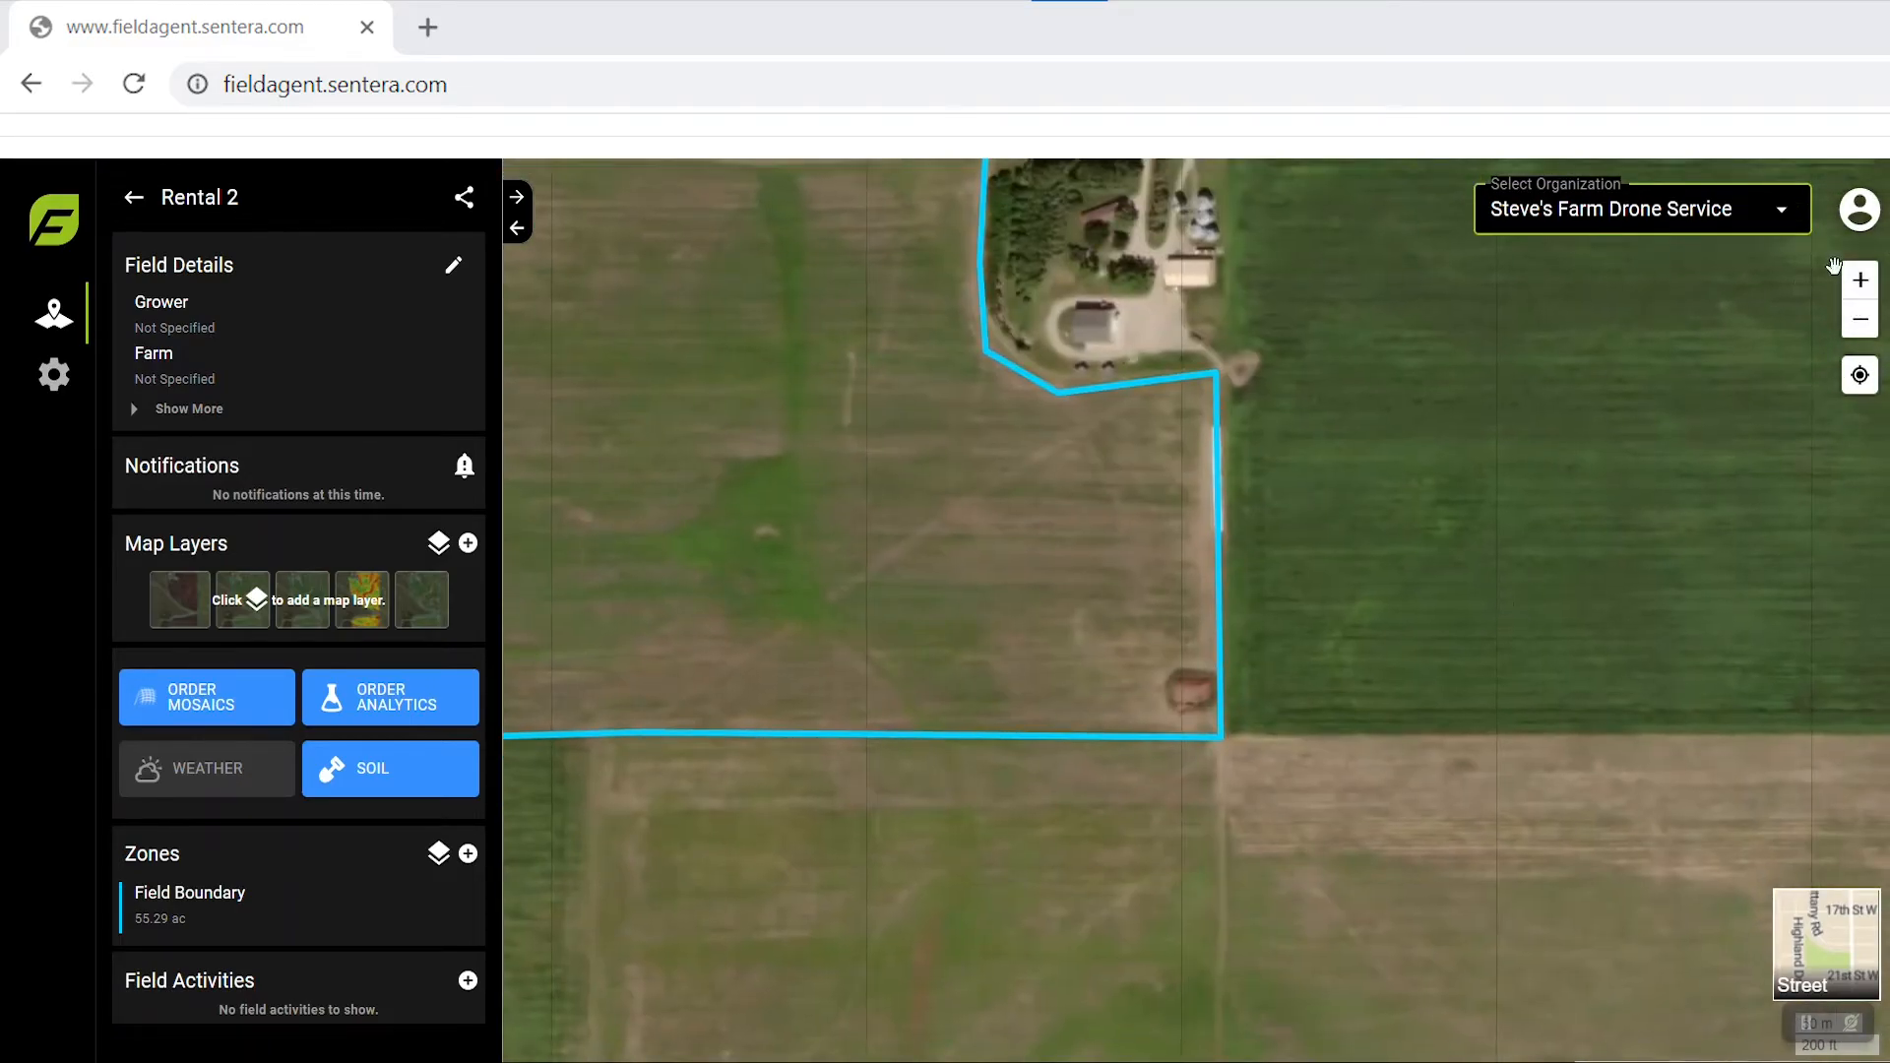
pyautogui.click(1860, 280)
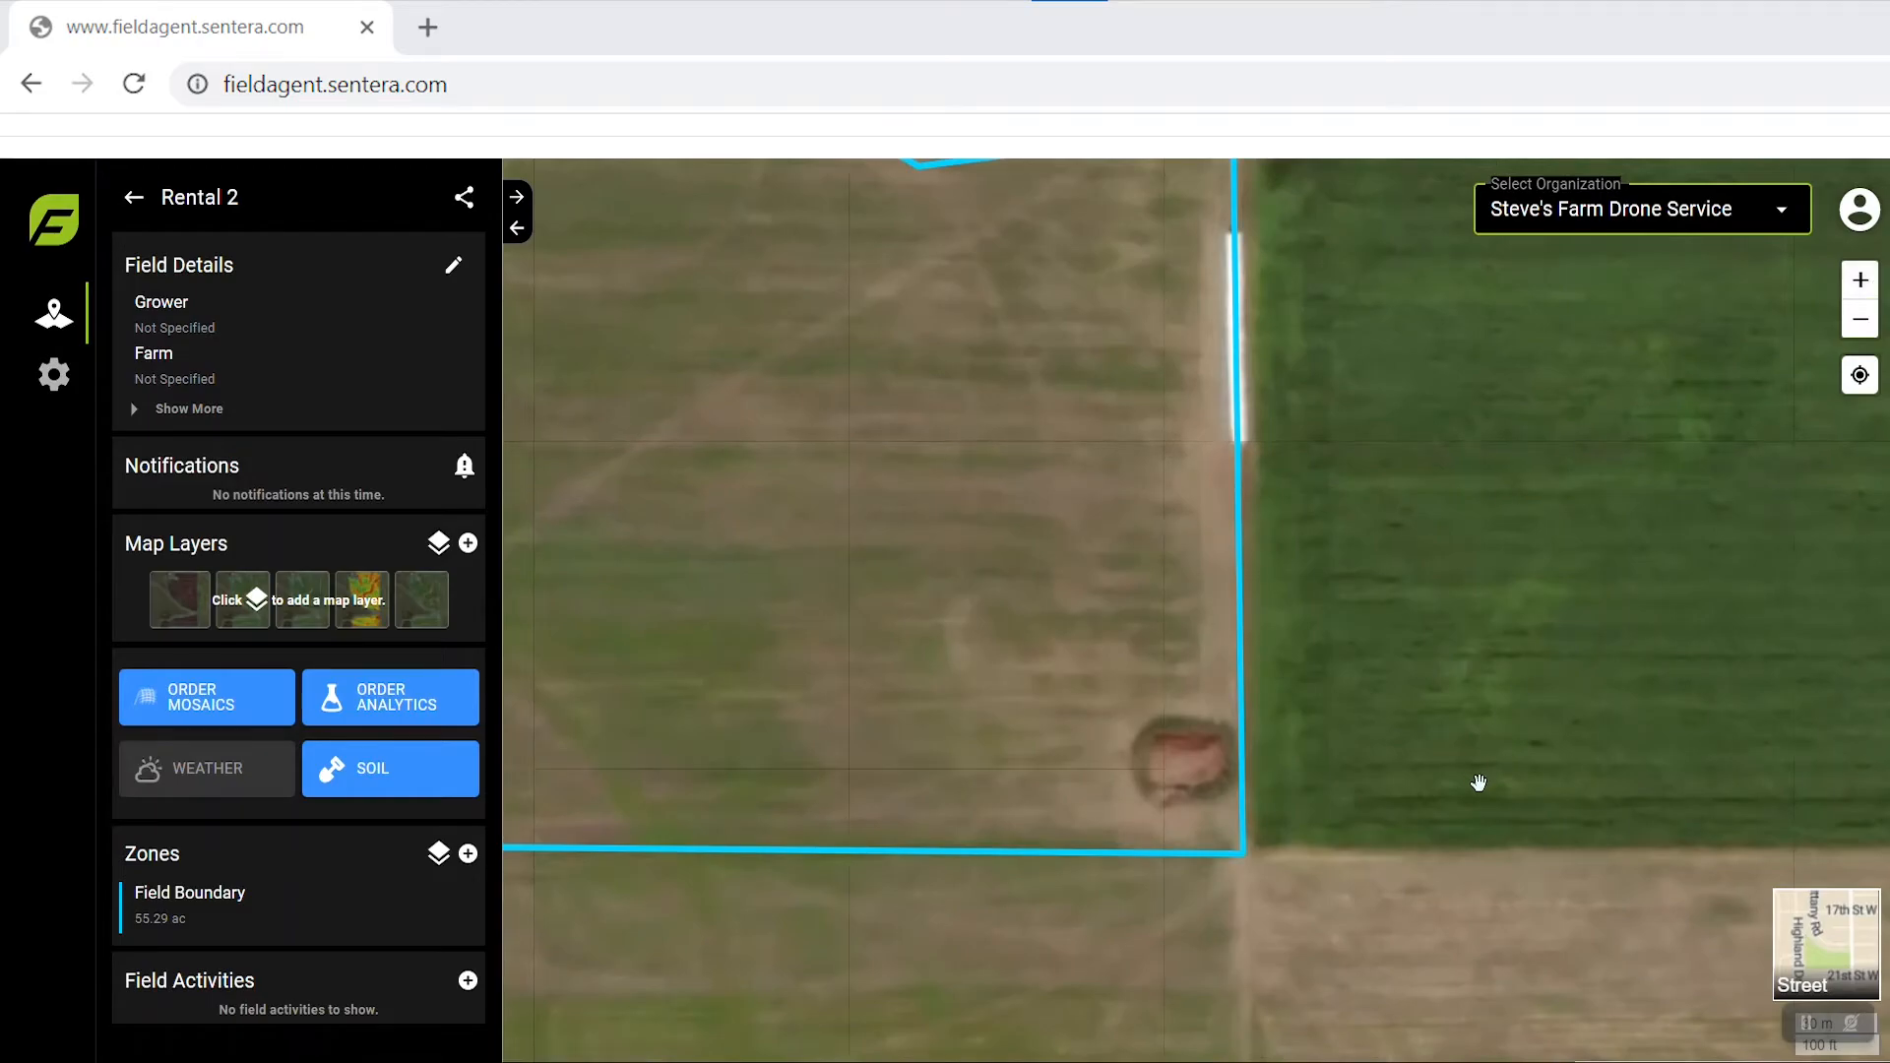
pyautogui.moveTo(1479, 783); pyautogui.dragTo(1393, 755)
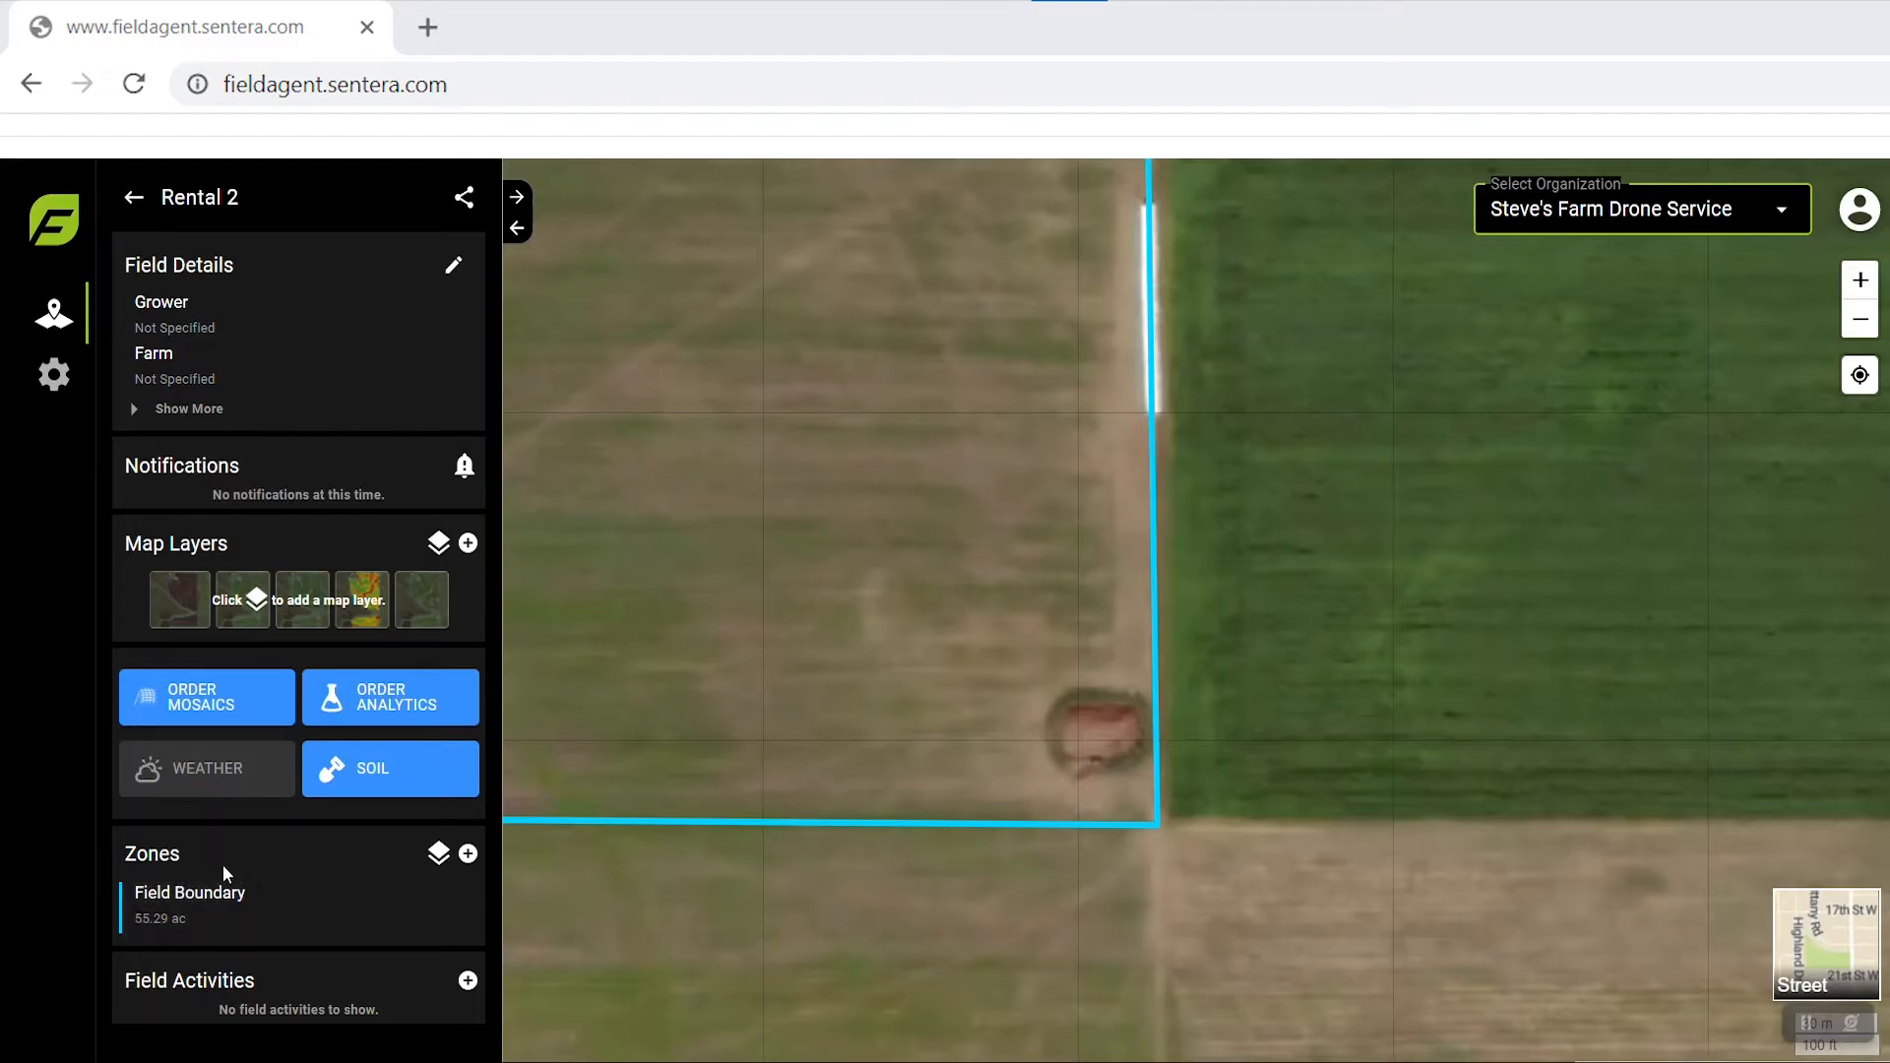
pyautogui.click(469, 854)
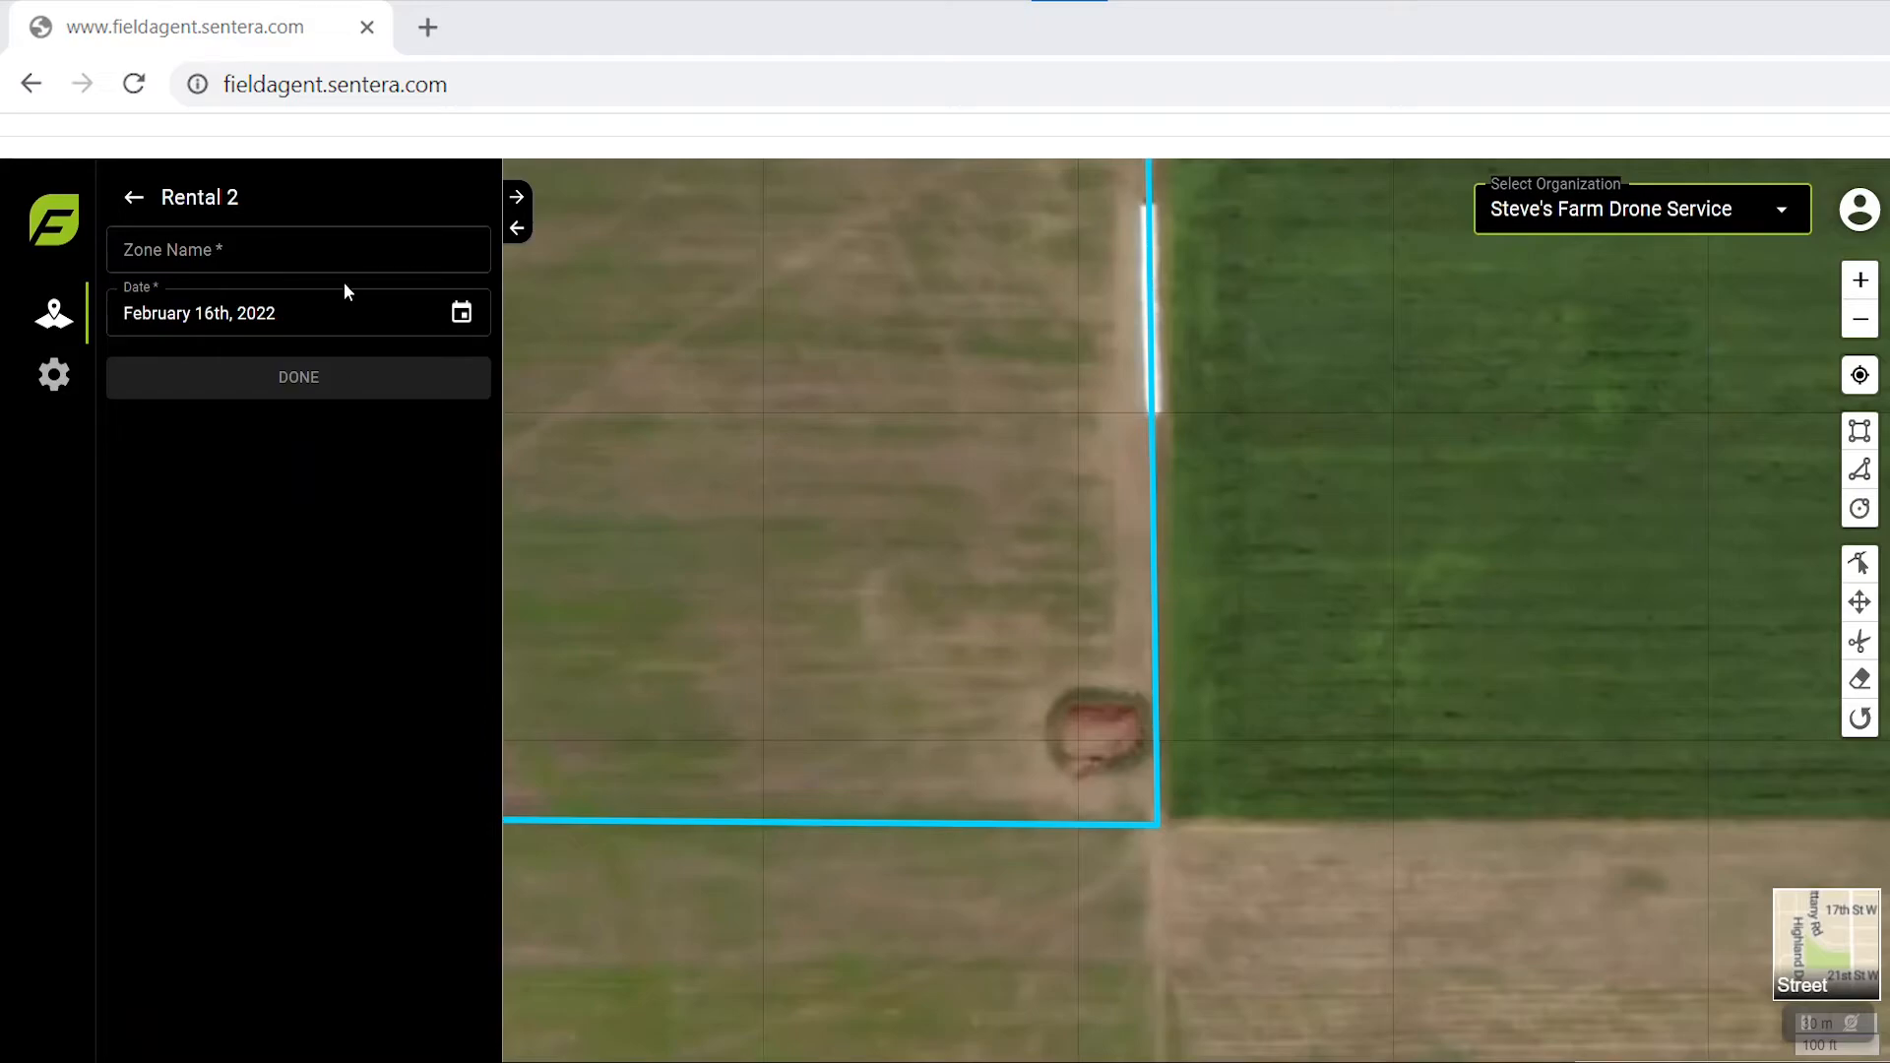
pyautogui.click(342, 254)
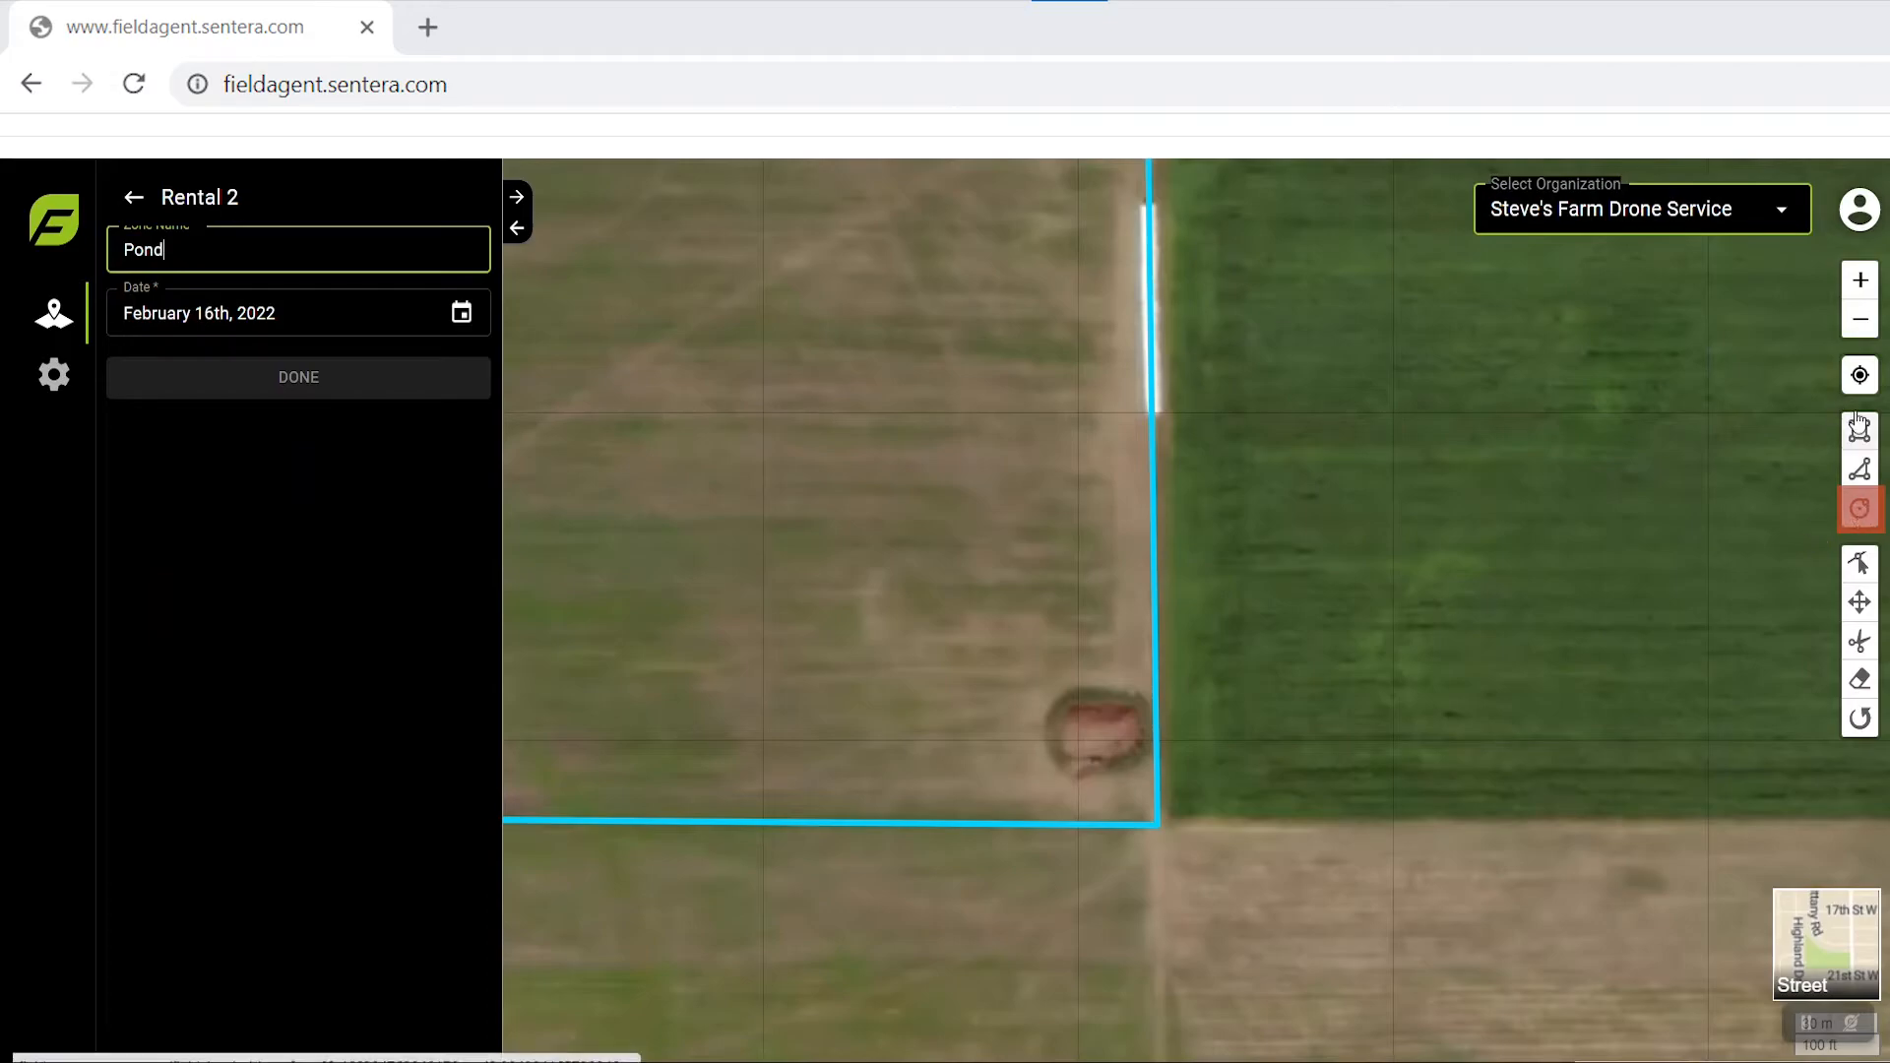
# Draw a circle of about 0.55 ac for the Pond zone, centred just northwest of the pond in the field's southeast corner
pyautogui.click(1860, 509)
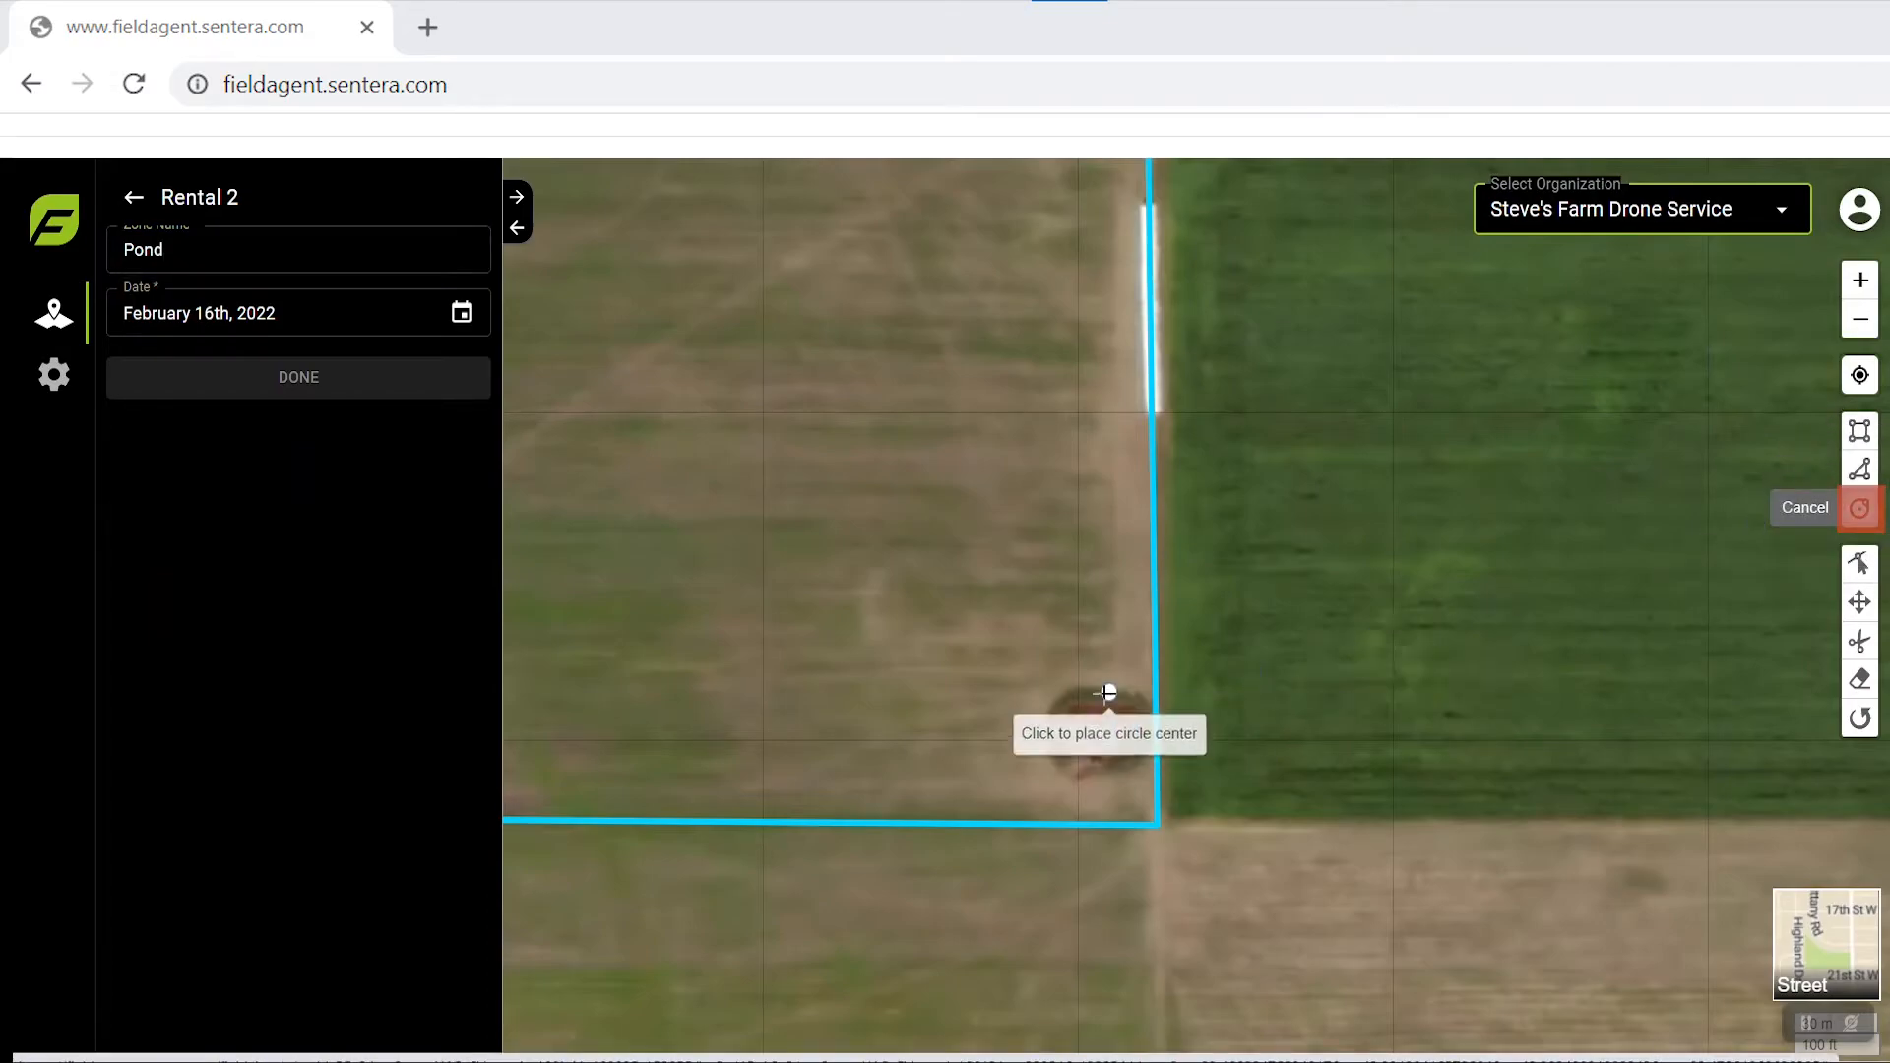
pyautogui.moveTo(1008, 683); pyautogui.dragTo(1034, 714)
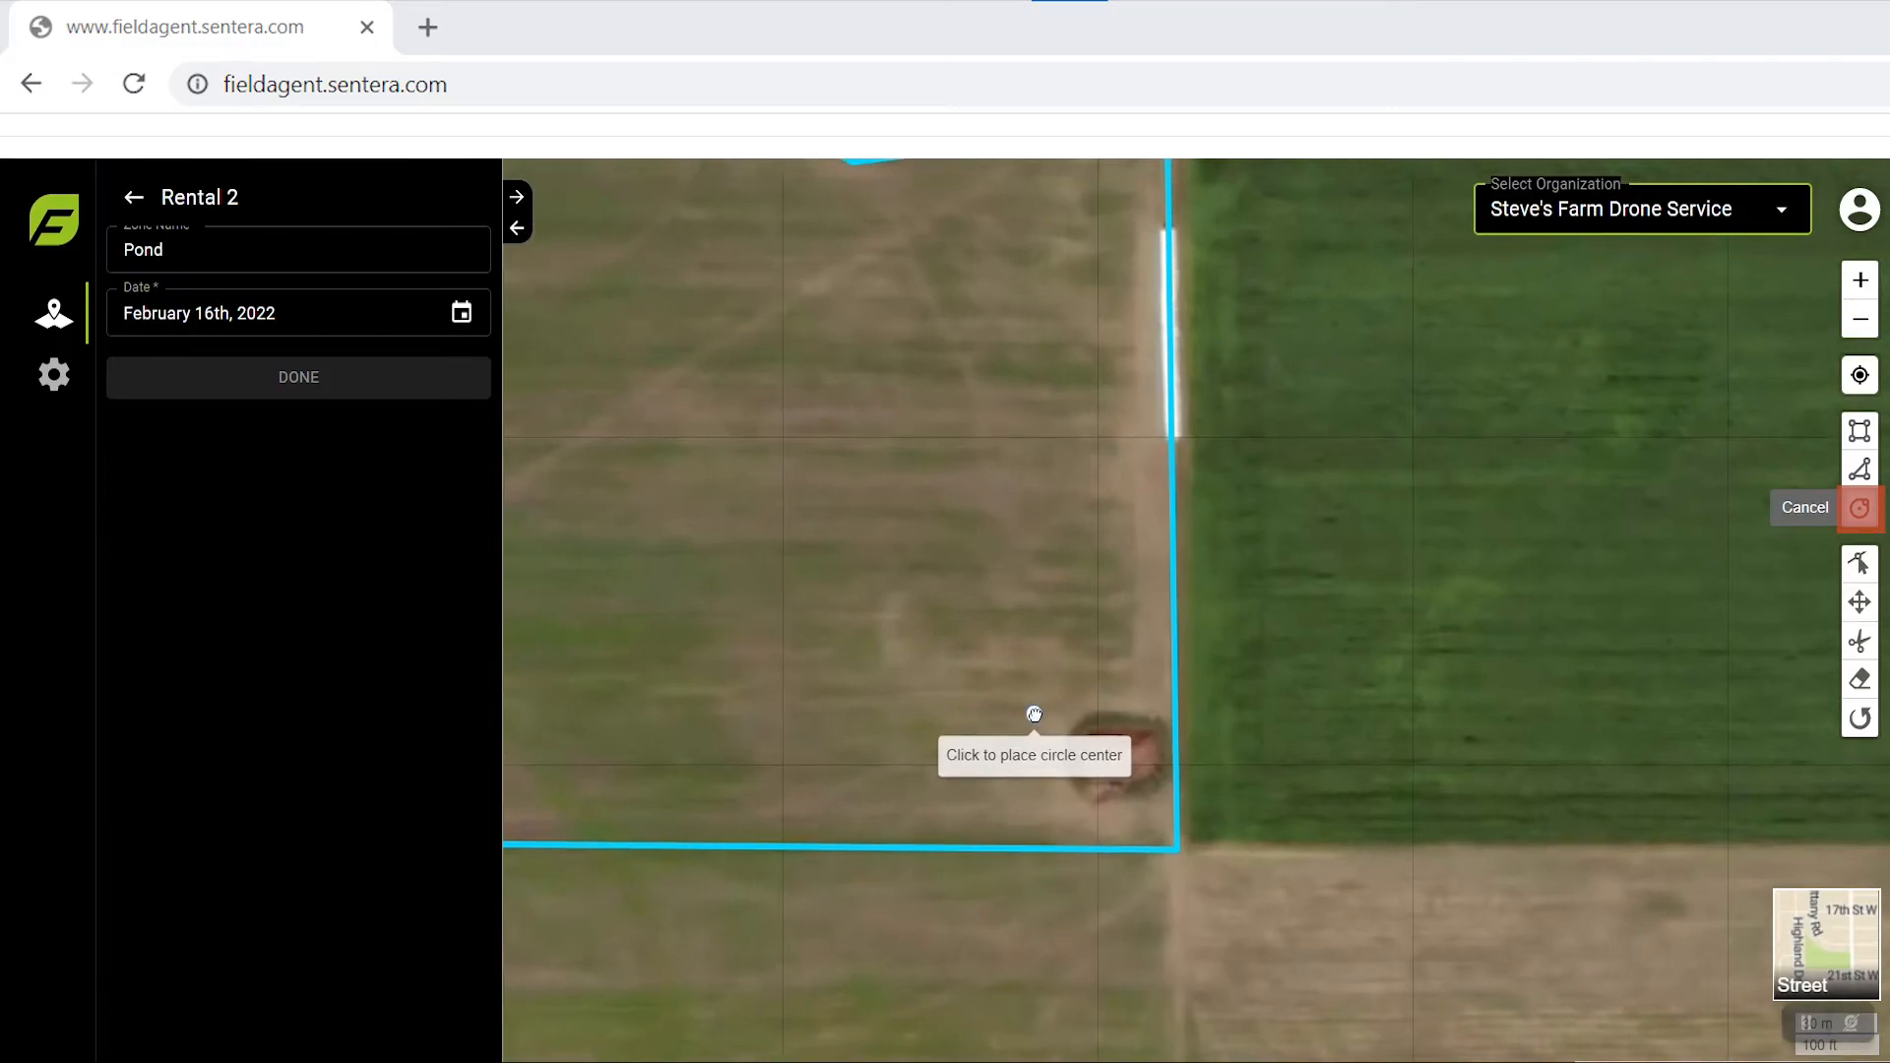
pyautogui.click(1050, 696)
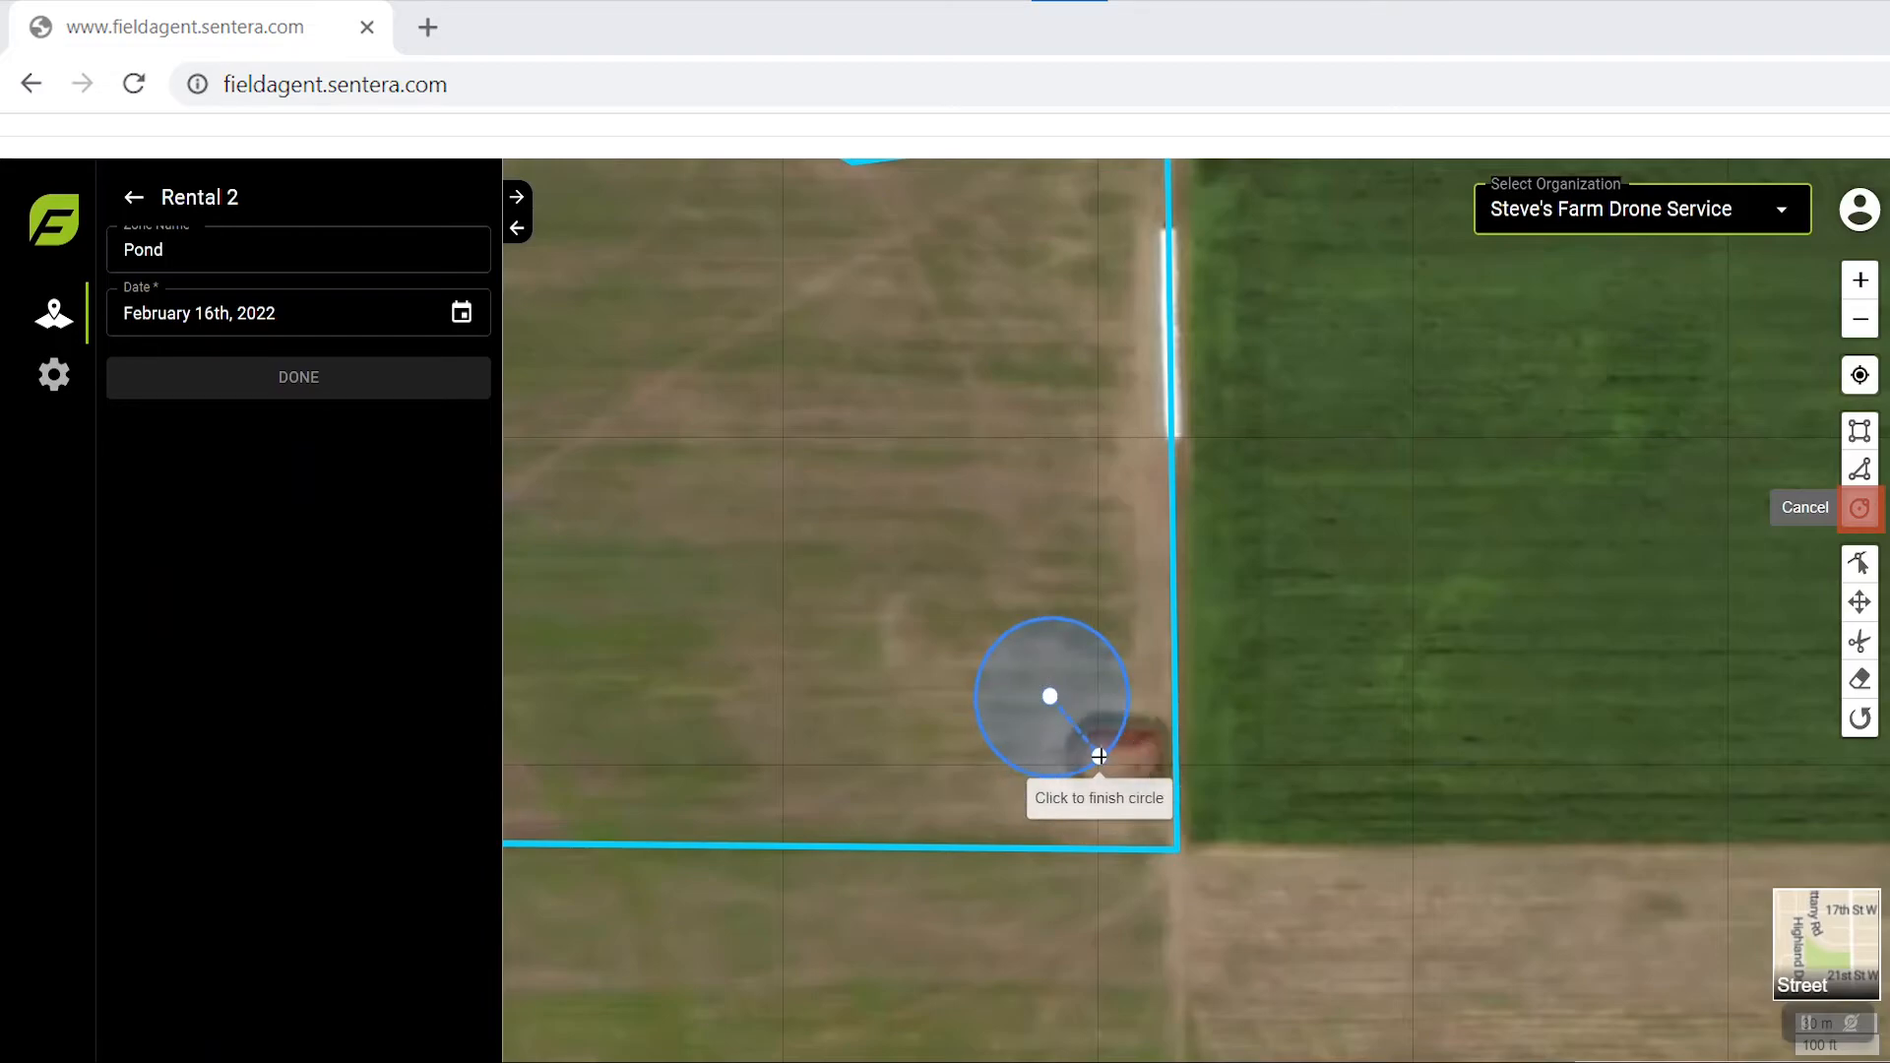
pyautogui.click(1100, 756)
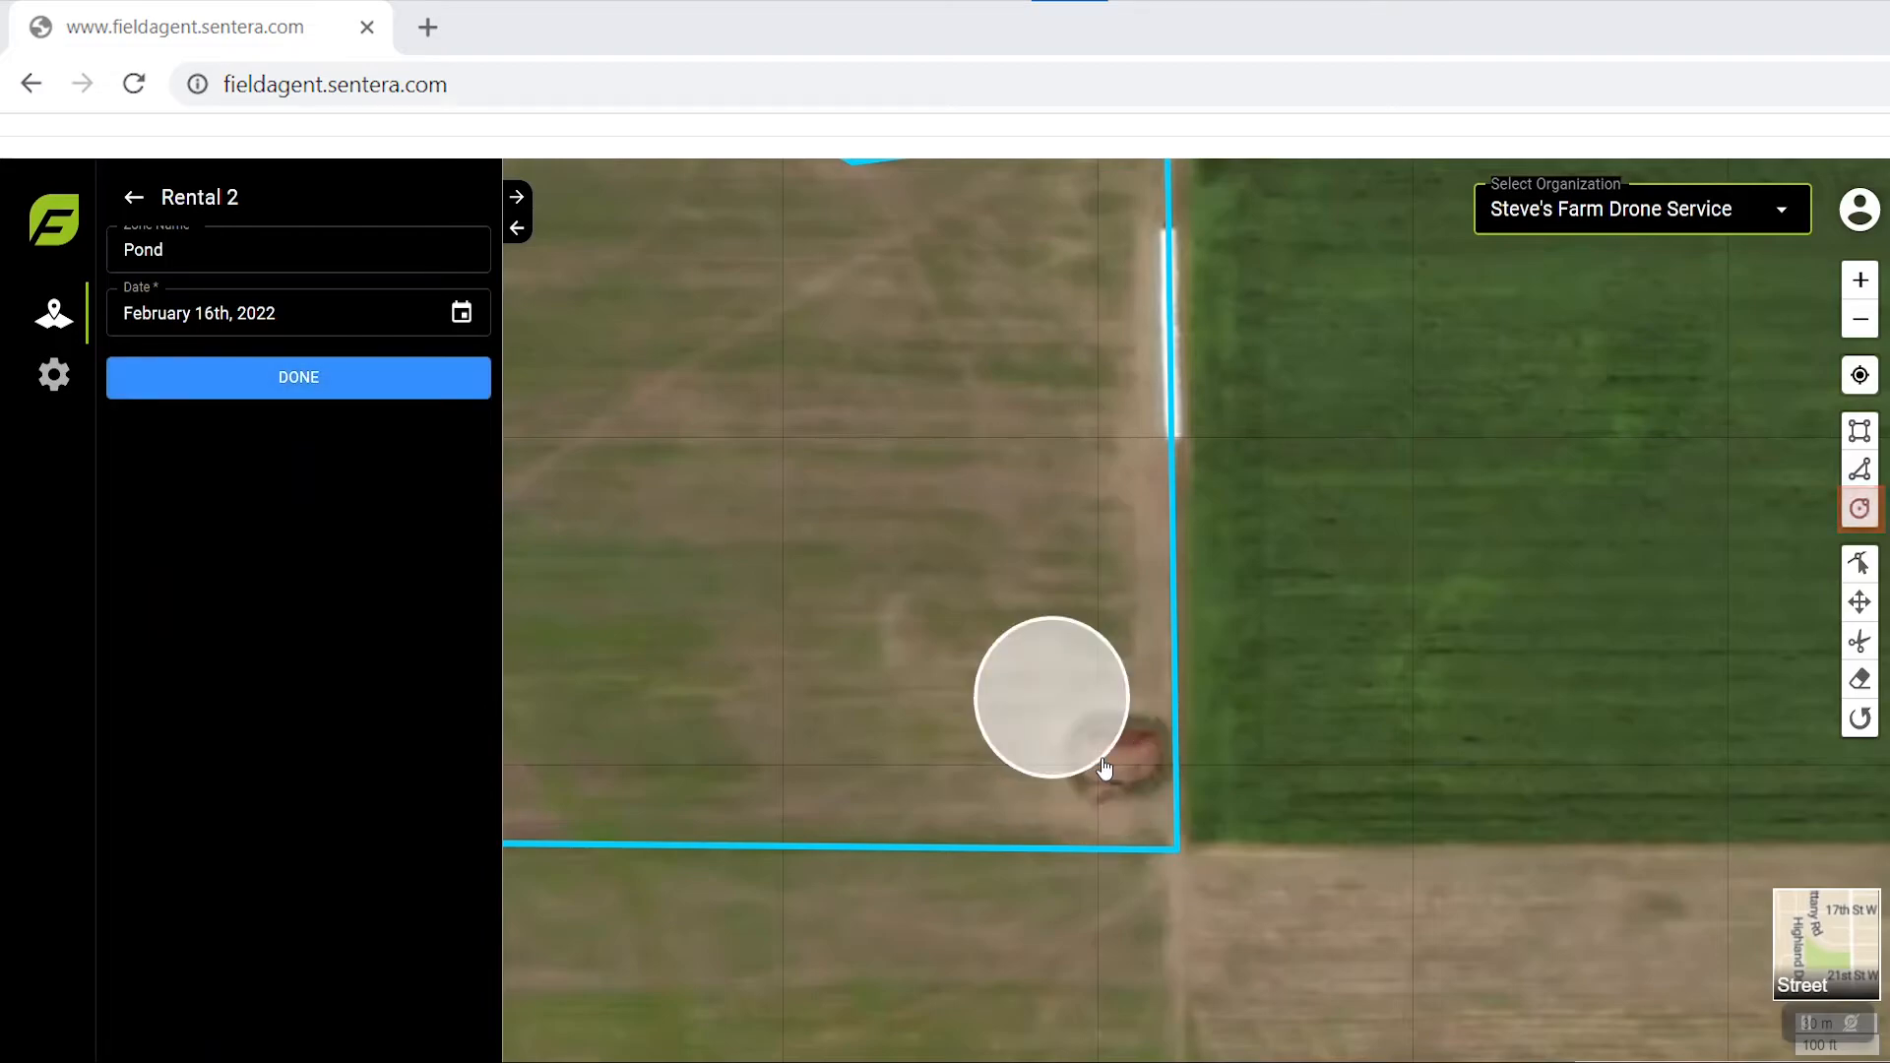
# Move the circle southeast so it covers the pond, and save the Pond zone
pyautogui.click(1852, 619)
pyautogui.moveTo(1055, 709); pyautogui.dragTo(1098, 761)
pyautogui.click(1802, 601)
pyautogui.click(325, 374)
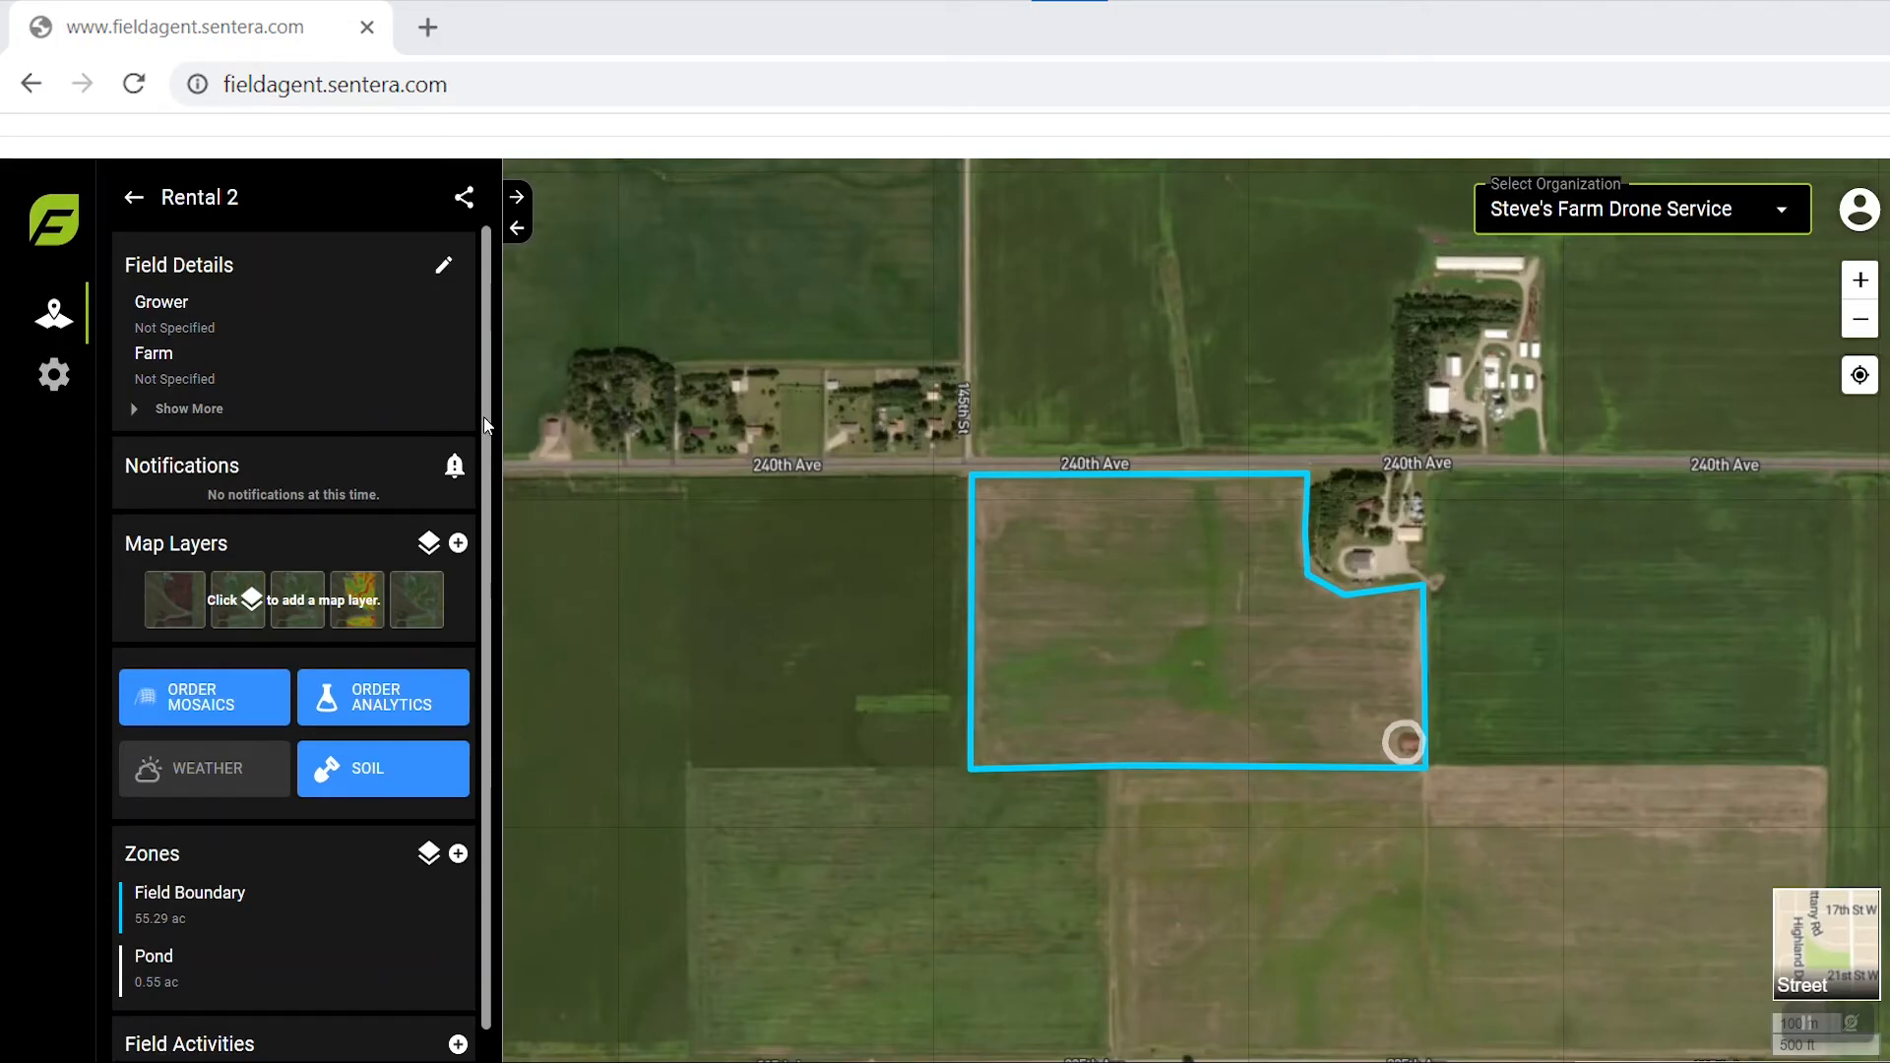
# Select the Pond zone for display on the map alongside the Field Boundary, and return to the Rental 2 details
pyautogui.scroll(-1, 483, 418)
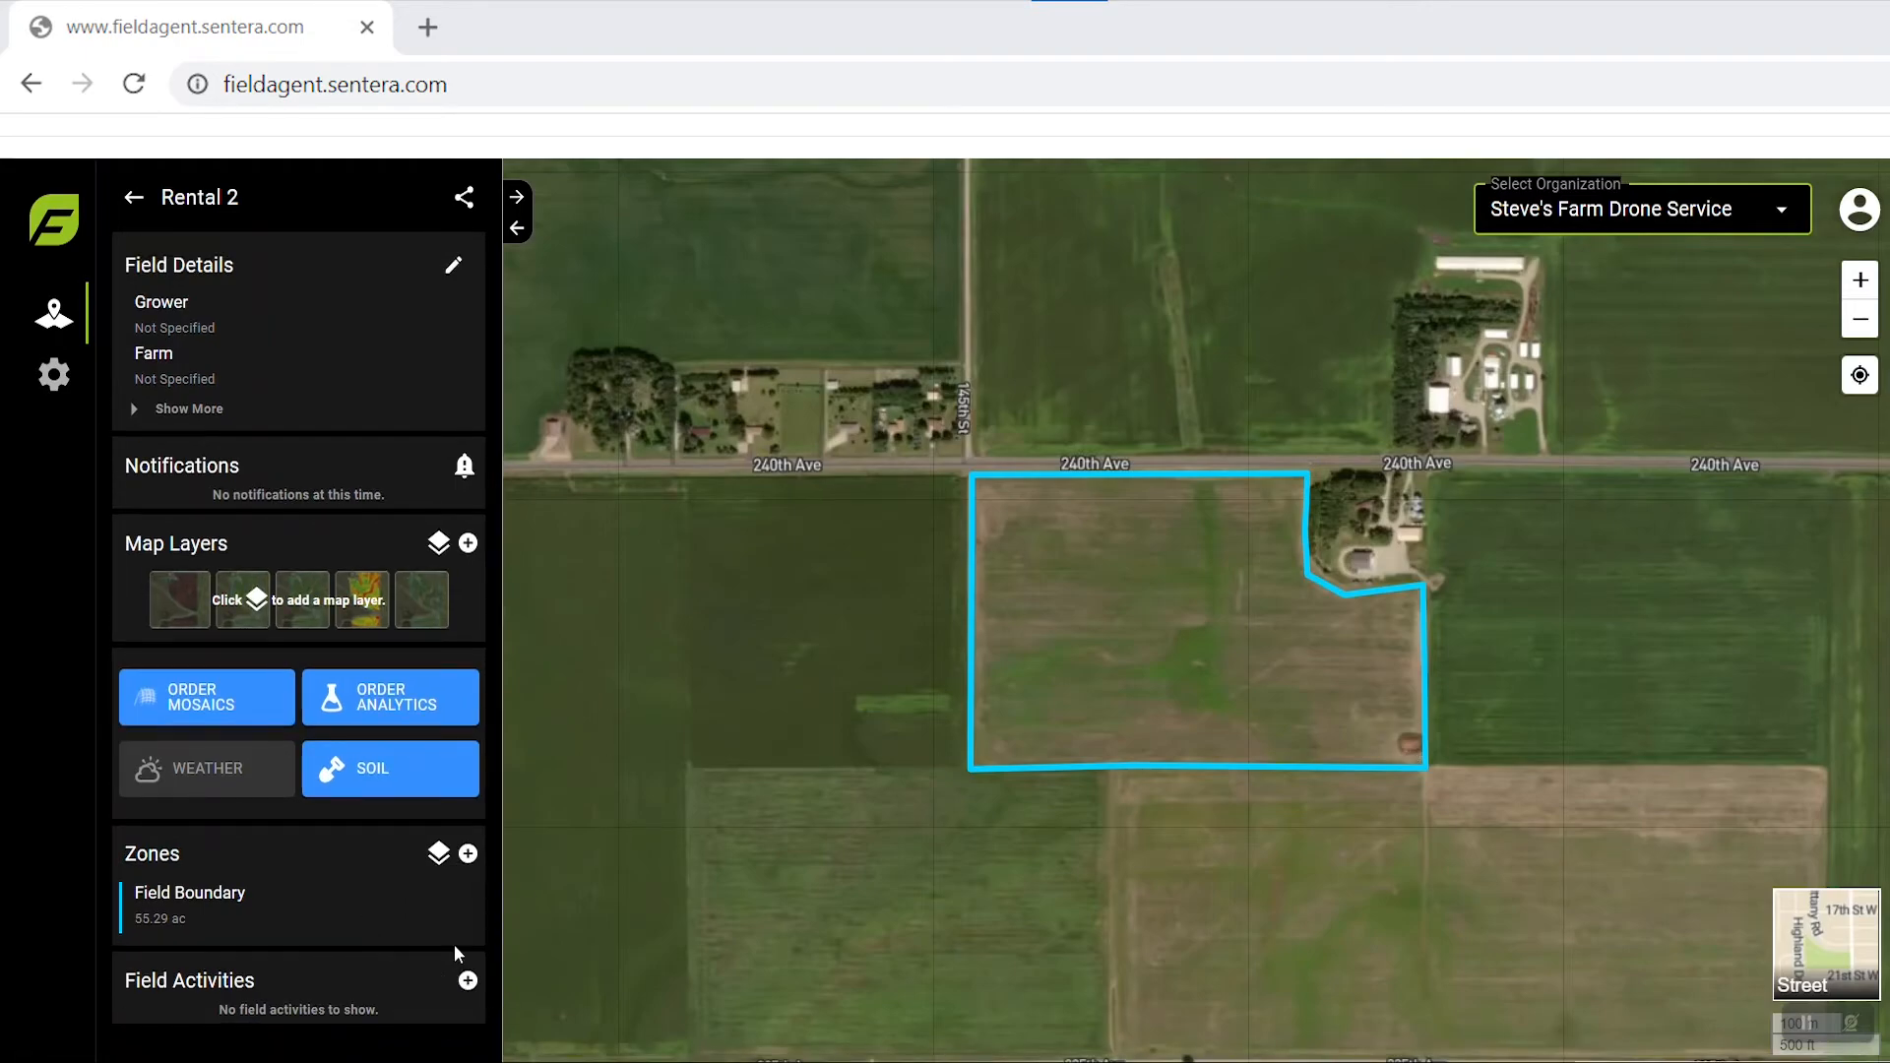
pyautogui.click(439, 852)
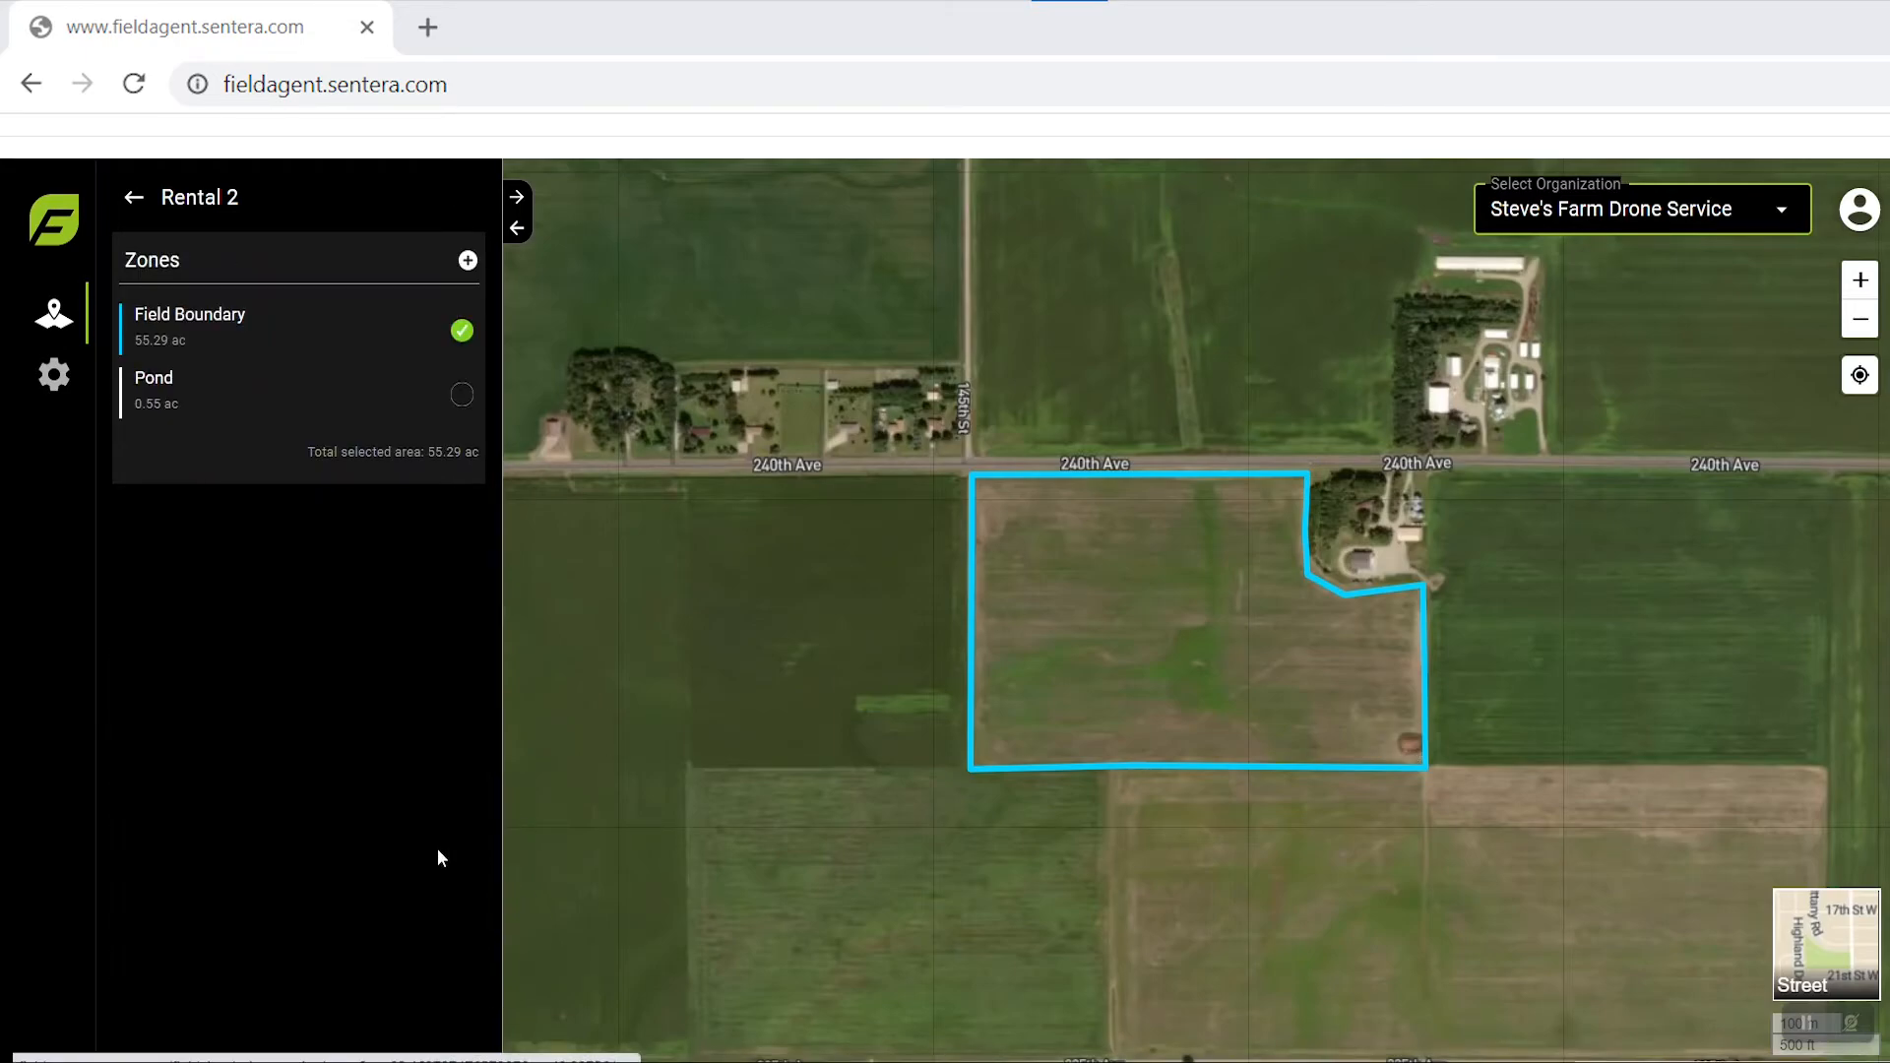
pyautogui.click(461, 394)
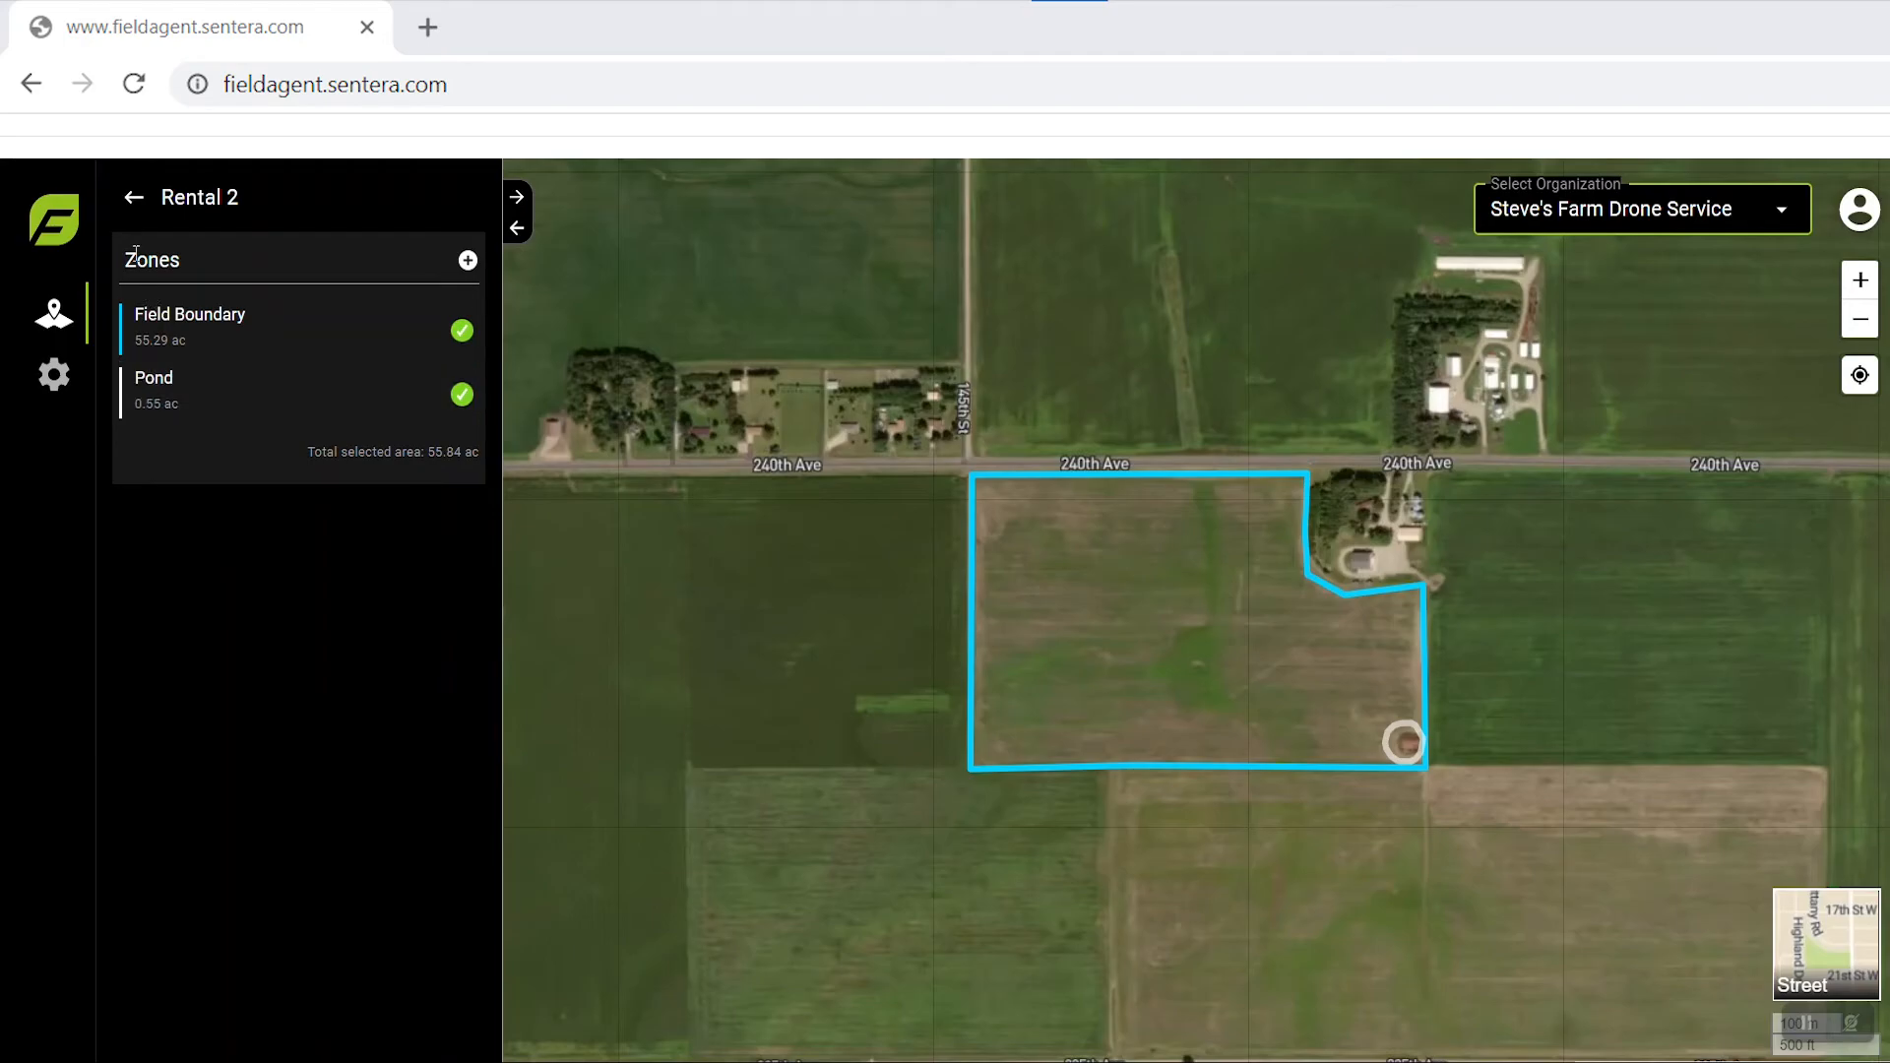
pyautogui.click(131, 200)
# Open the Pond zone of Rental 2 for editing and delete it, confirming the deletion
pyautogui.click(298, 982)
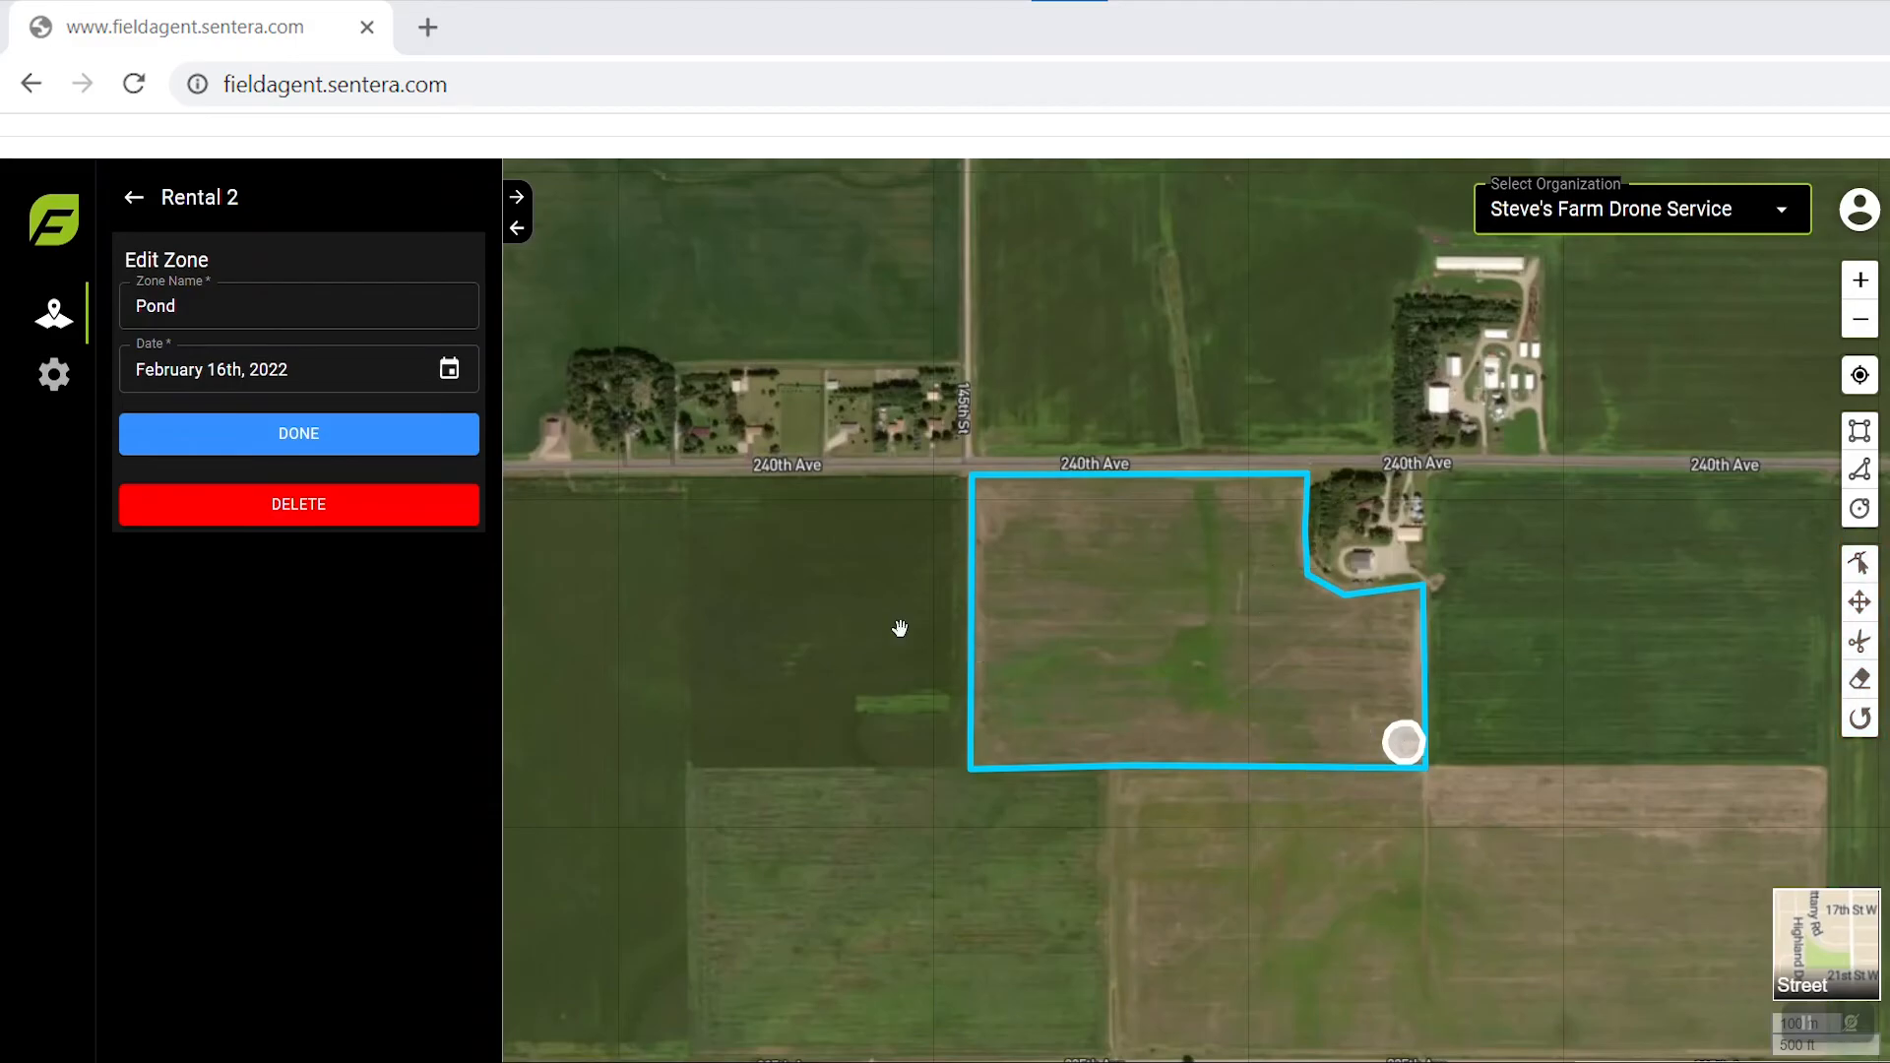
pyautogui.click(424, 516)
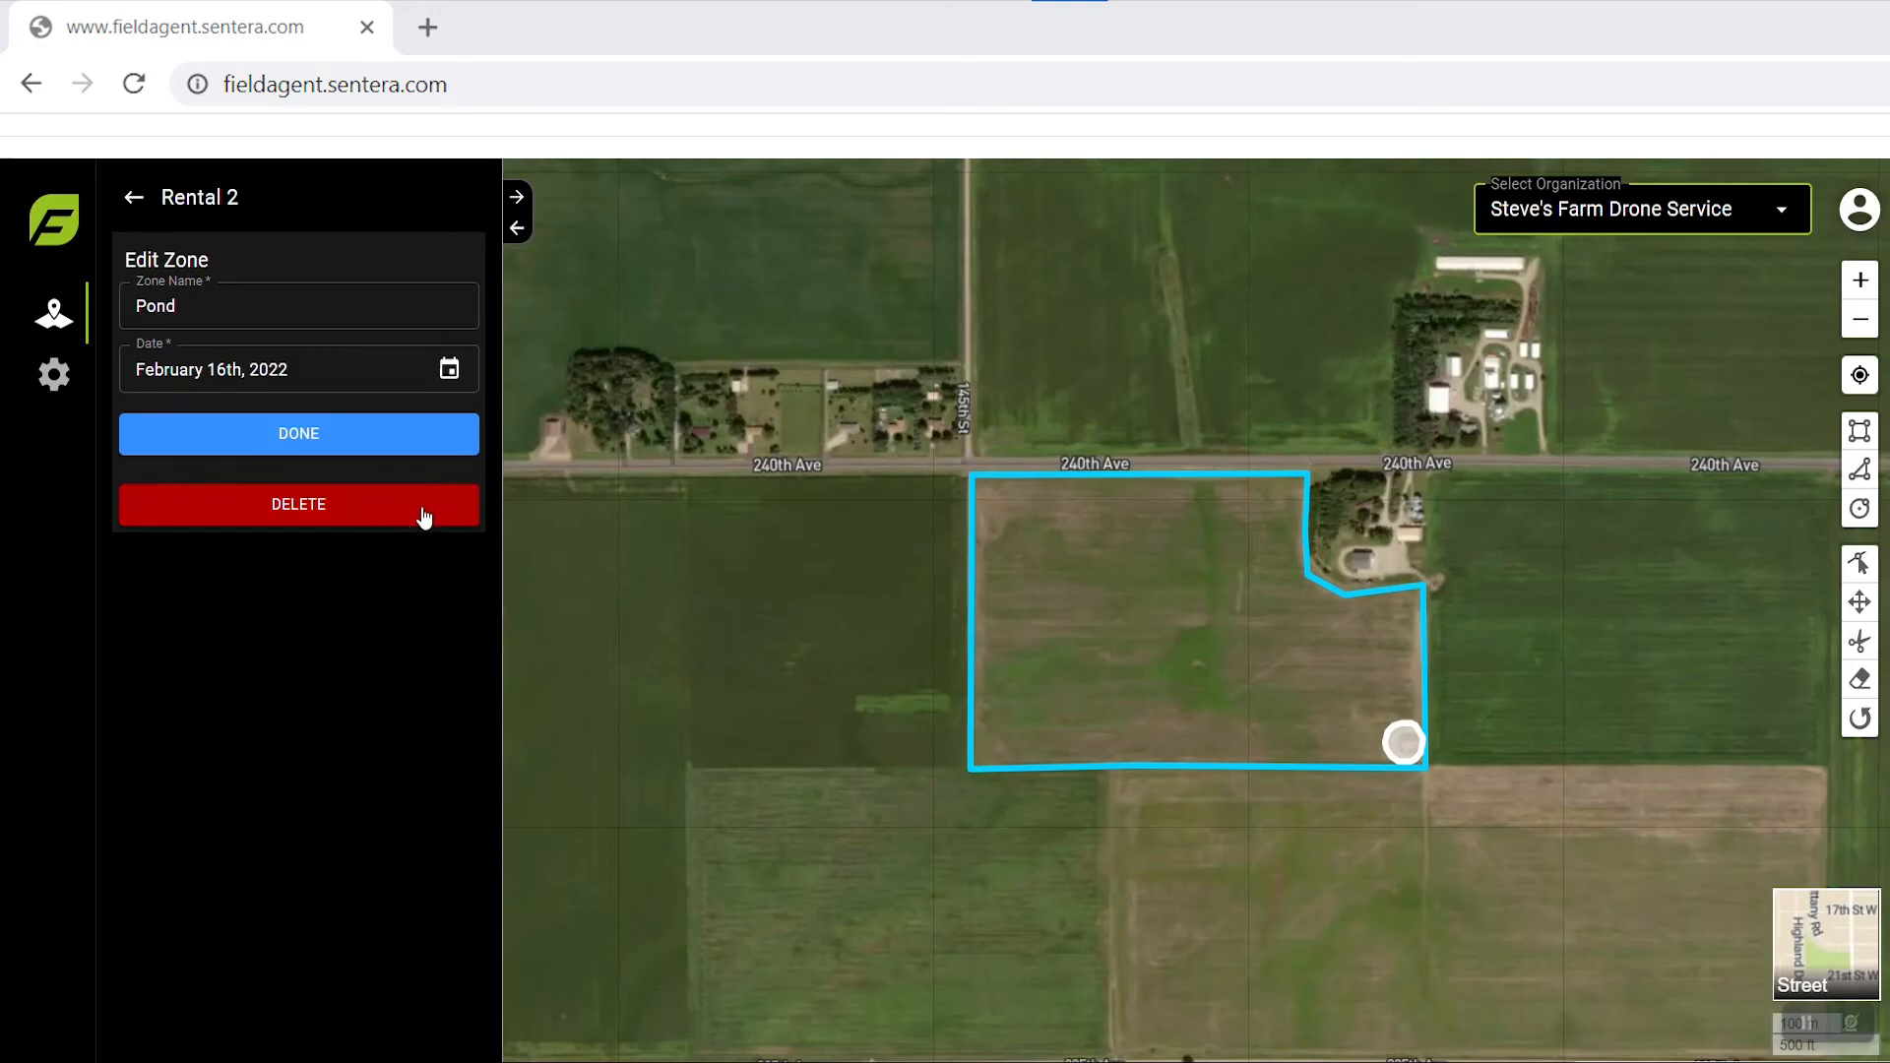
pyautogui.click(374, 607)
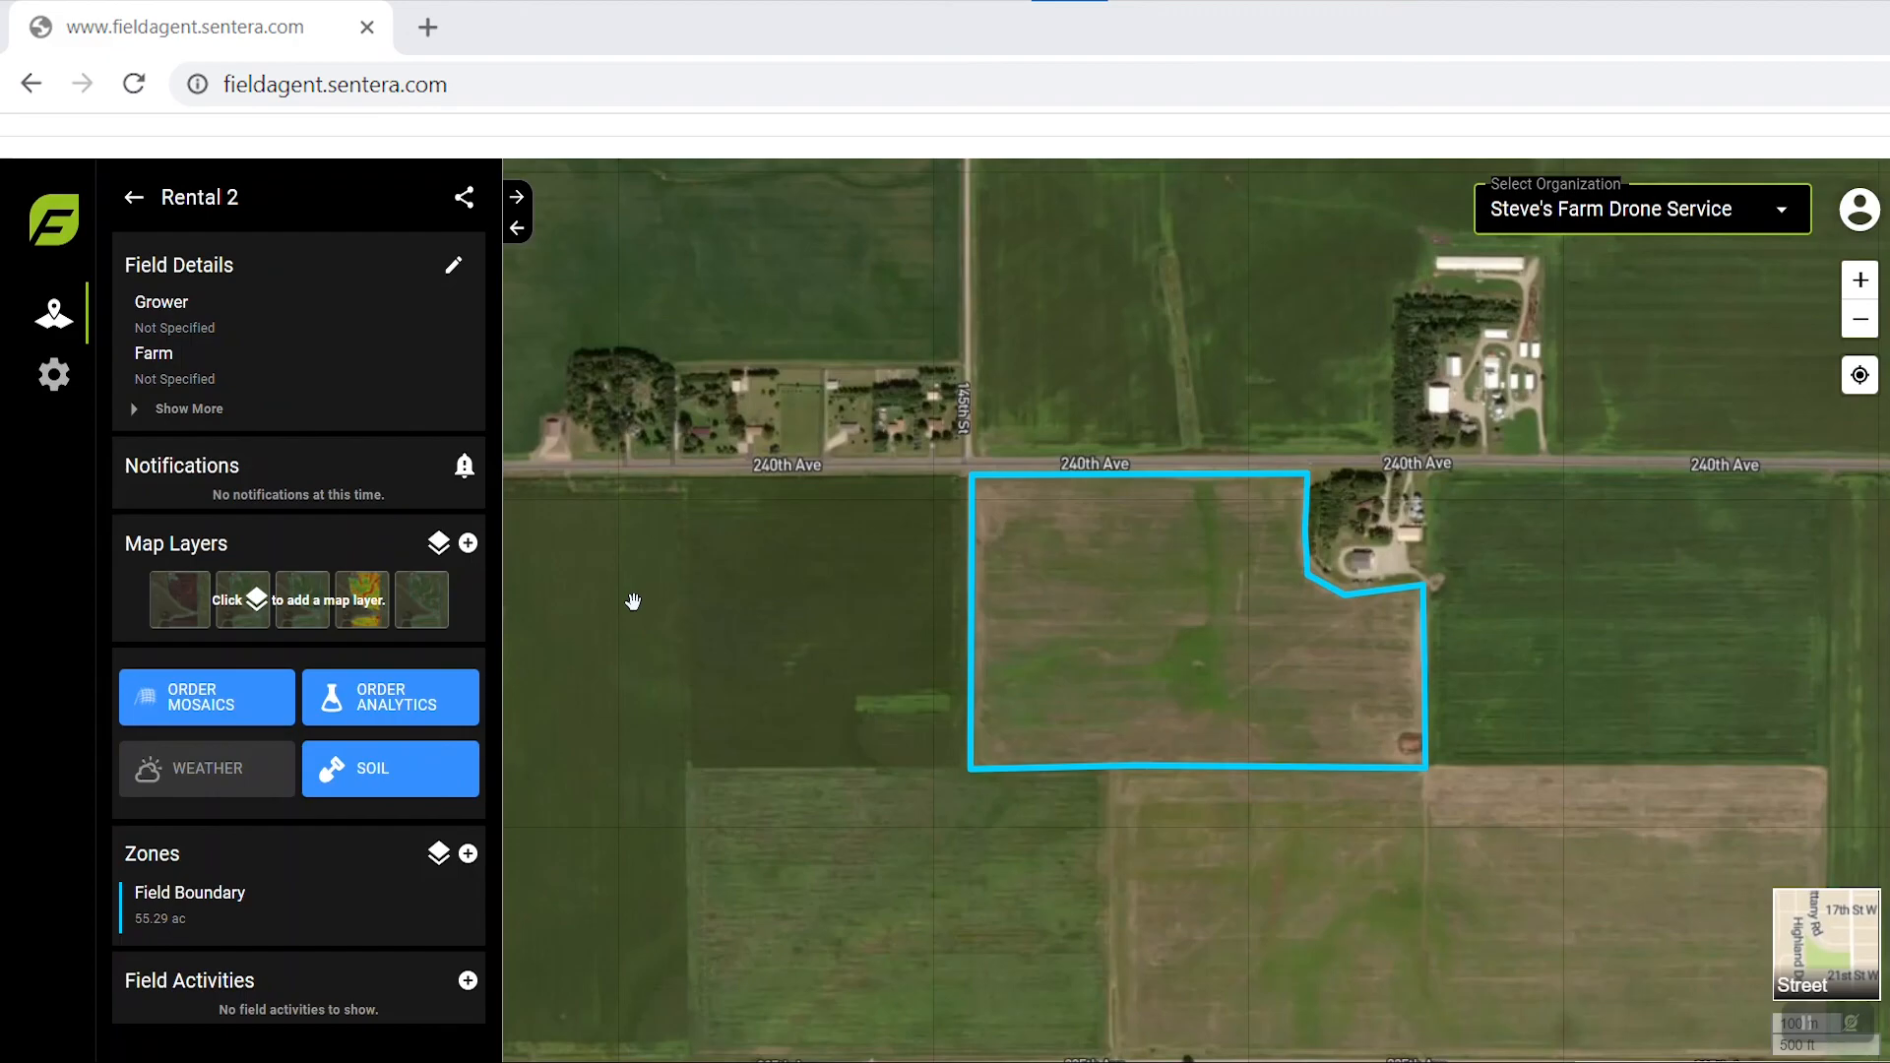
pyautogui.moveTo(1817, 1041)
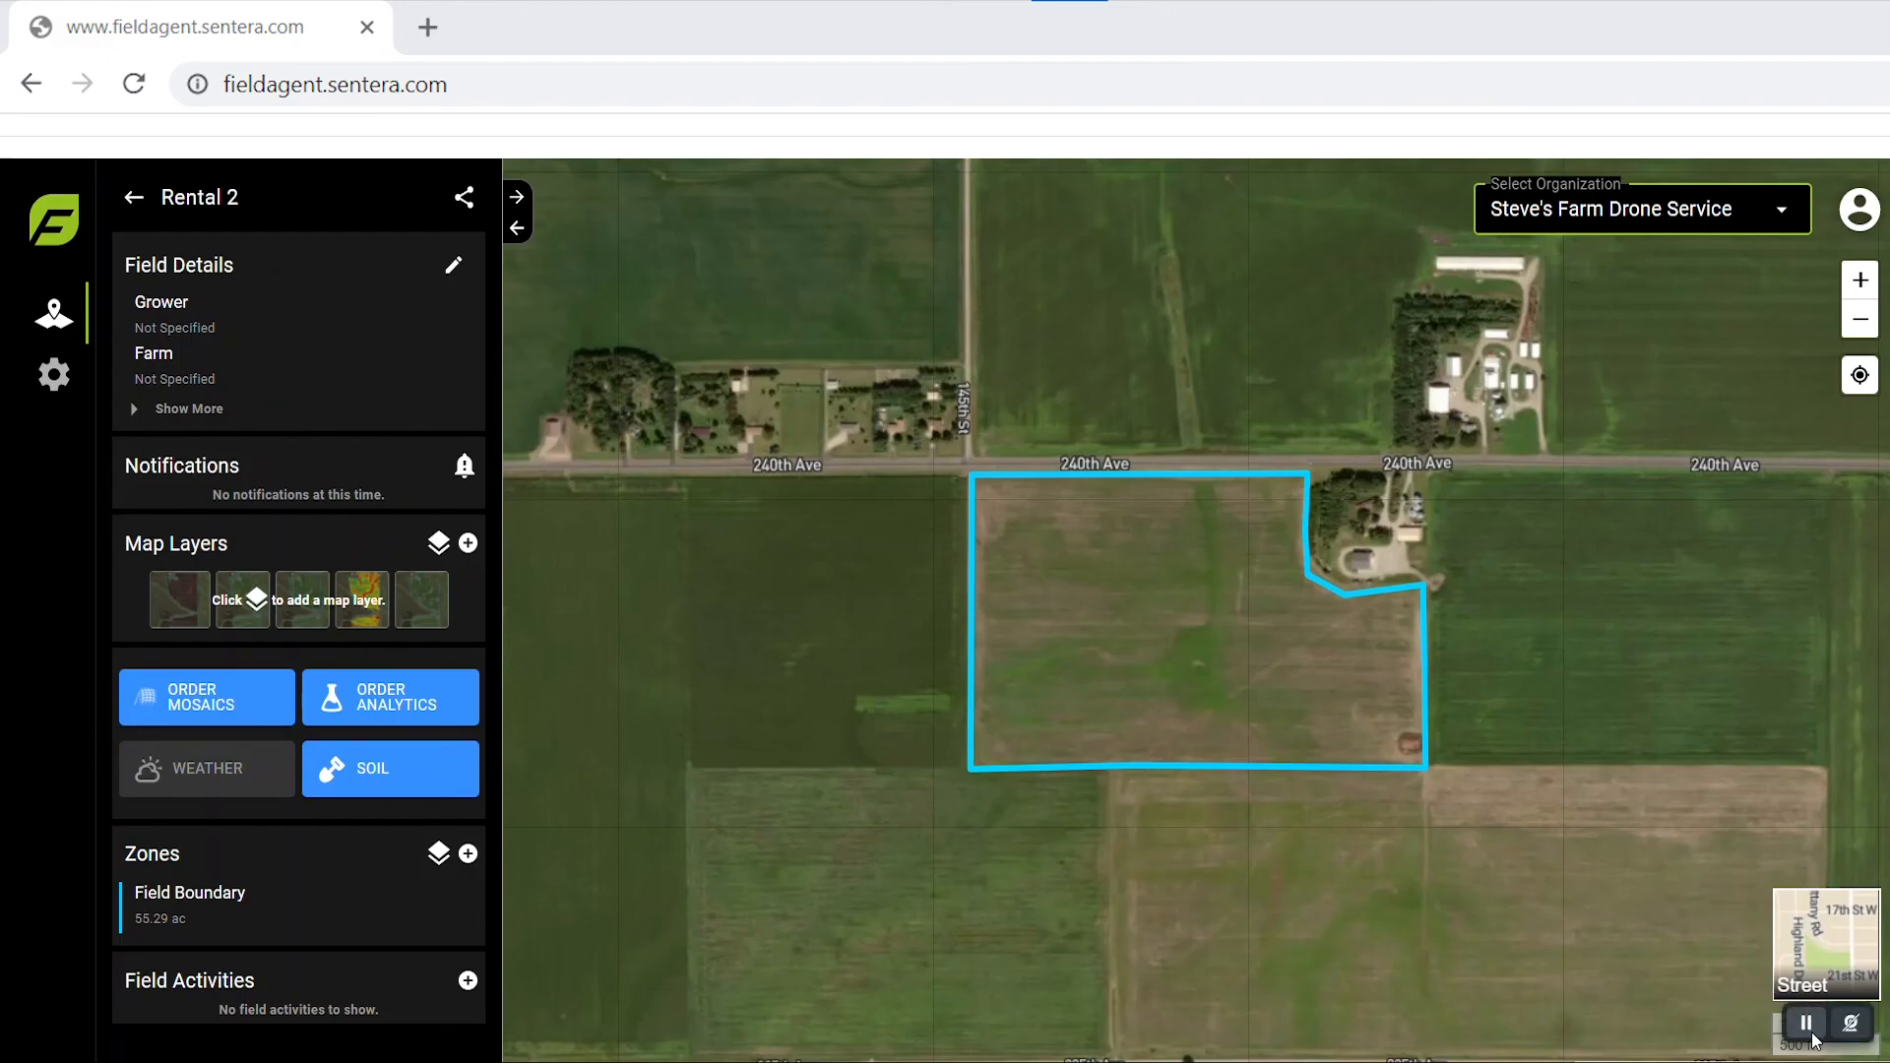